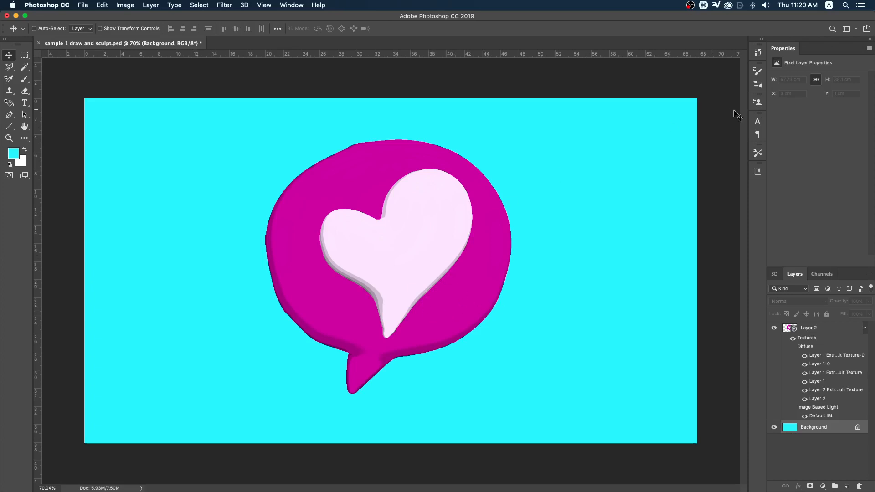
# Step: Switch to the Essentials workspace and select the 3D object's Layer 2 with its texture list collapsed
pyautogui.click(841, 31)
pyautogui.click(849, 34)
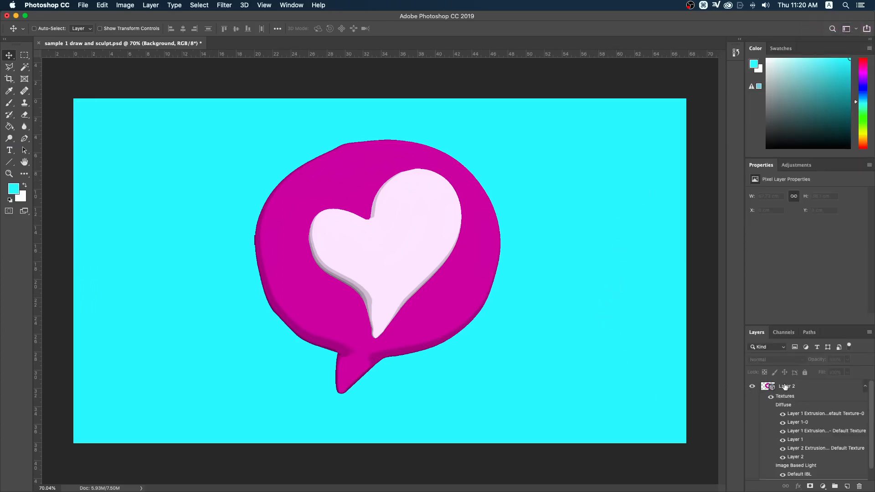
pyautogui.click(865, 387)
pyautogui.click(826, 388)
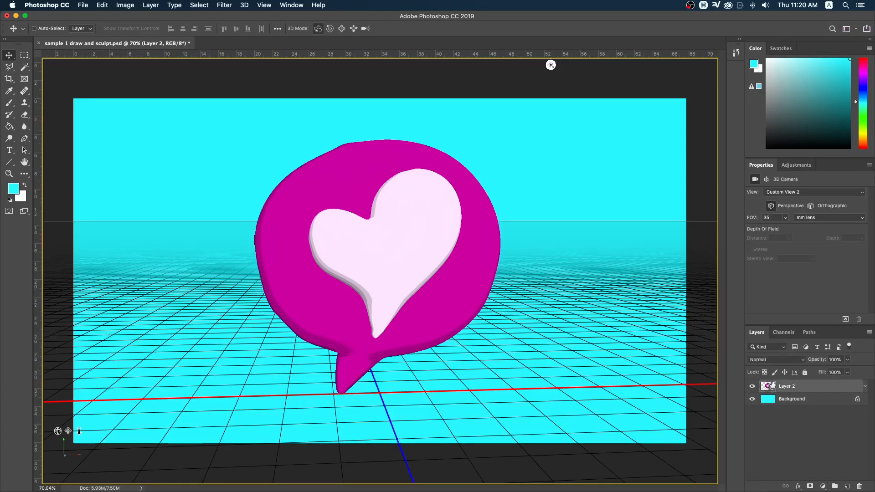
pyautogui.moveTo(570, 65); pyautogui.dragTo(711, 201)
pyautogui.moveTo(90, 436); pyautogui.dragTo(619, 342)
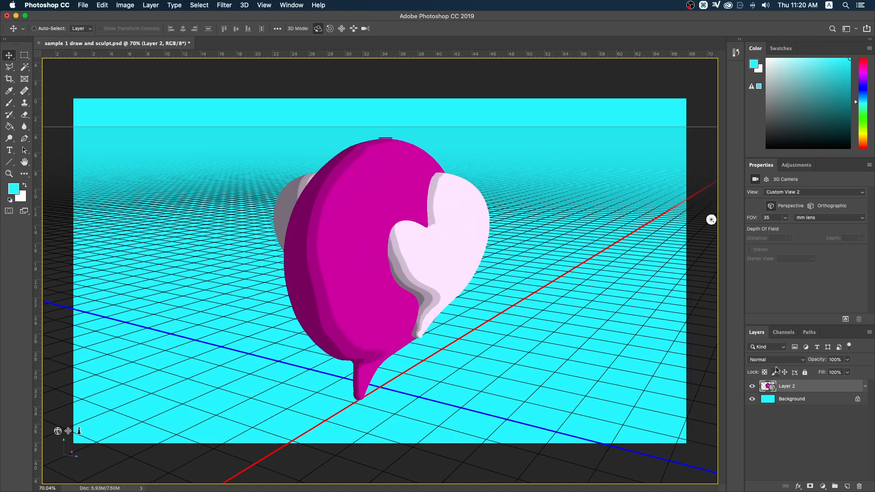
# Step: Switch to the 3D workspace and show the list of 3D scene elements for Layer 2
pyautogui.click(782, 336)
pyautogui.click(764, 339)
pyautogui.click(852, 29)
pyautogui.click(813, 64)
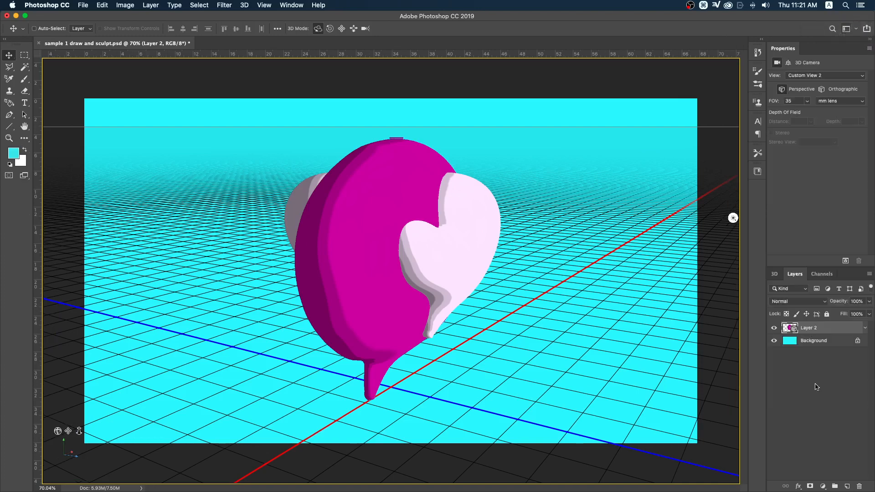
pyautogui.click(775, 274)
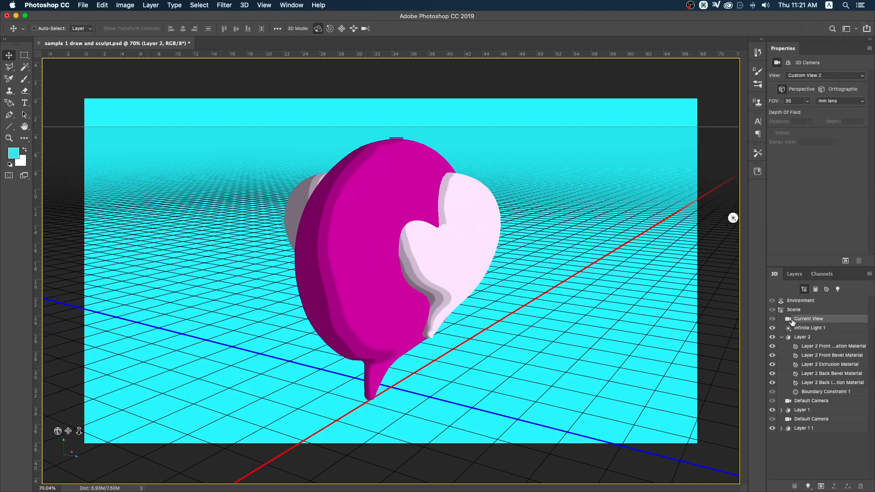
# Step: Set the whole 3D scene's surface style to Solid
pyautogui.click(793, 310)
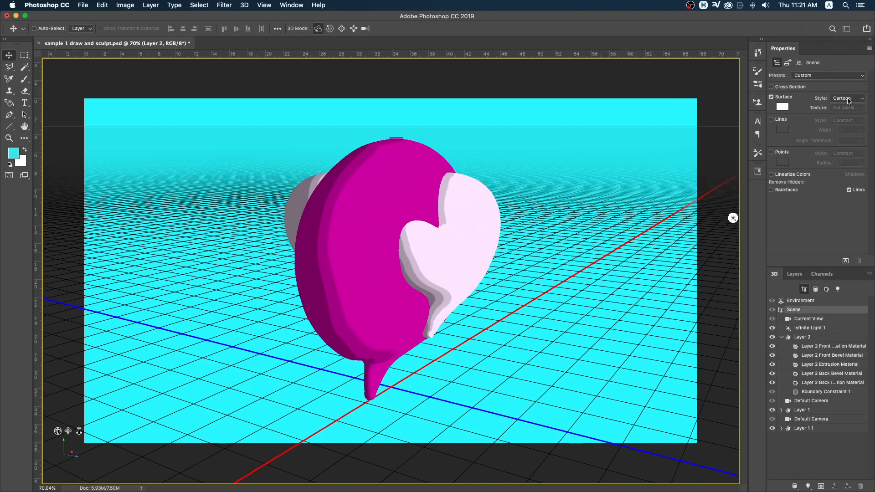
pyautogui.click(843, 97)
pyautogui.click(841, 42)
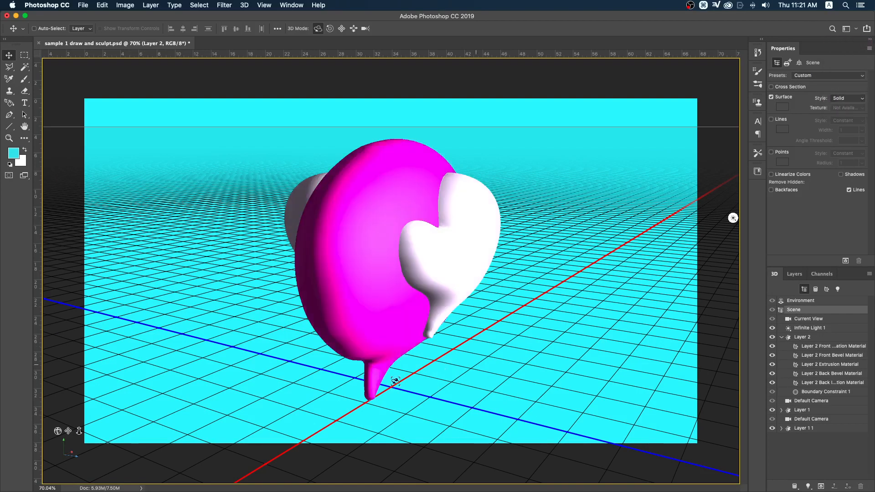
# Step: Lower the intensity of Infinite Light 1 to 64% and reselect the Current View camera
pyautogui.moveTo(56, 433); pyautogui.dragTo(58, 431)
pyautogui.click(820, 328)
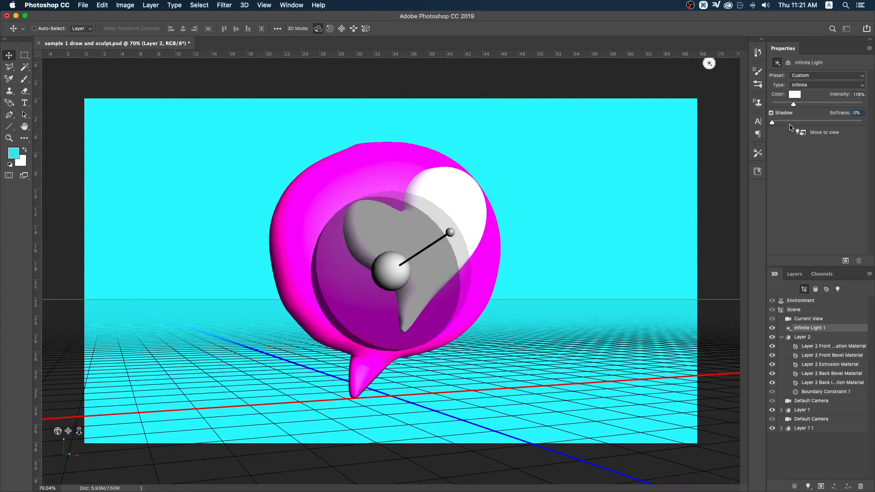
pyautogui.moveTo(794, 103); pyautogui.dragTo(781, 103)
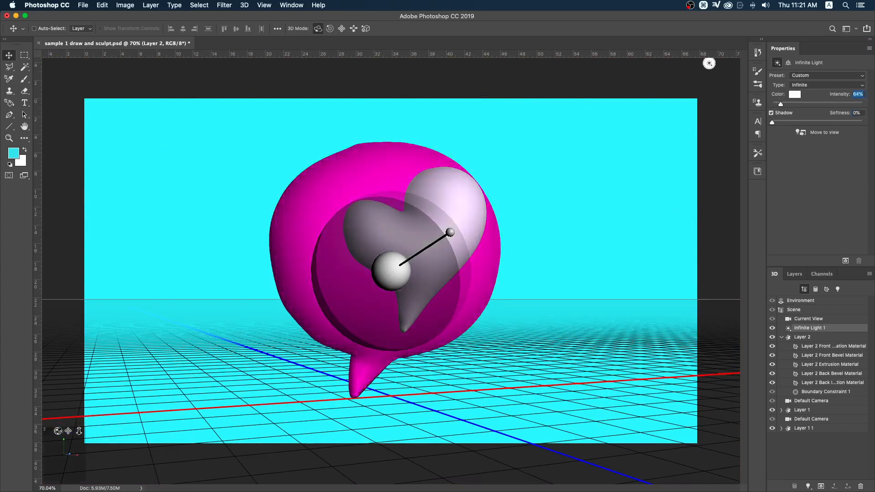
pyautogui.moveTo(57, 431); pyautogui.dragTo(205, 426)
pyautogui.click(810, 319)
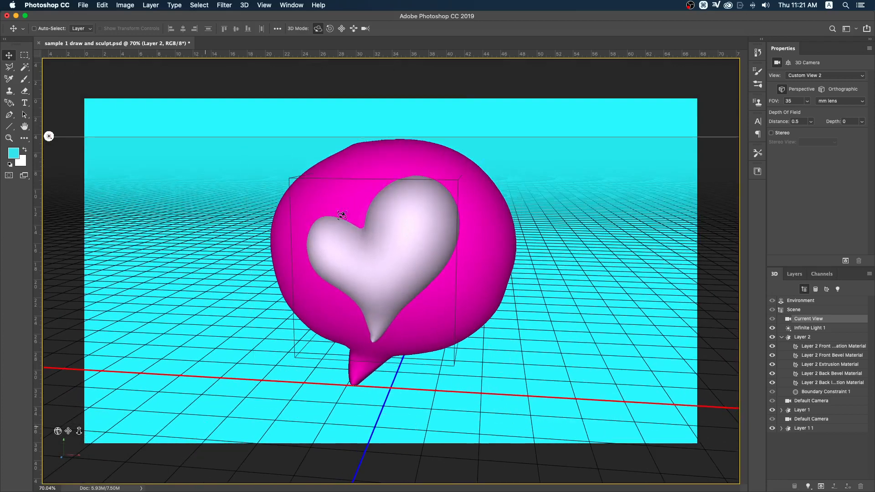
# Step: Create a new document 1920 pixels wide and 1080 pixels high at 72 pixels/inch
pyautogui.click(83, 6)
pyautogui.click(91, 16)
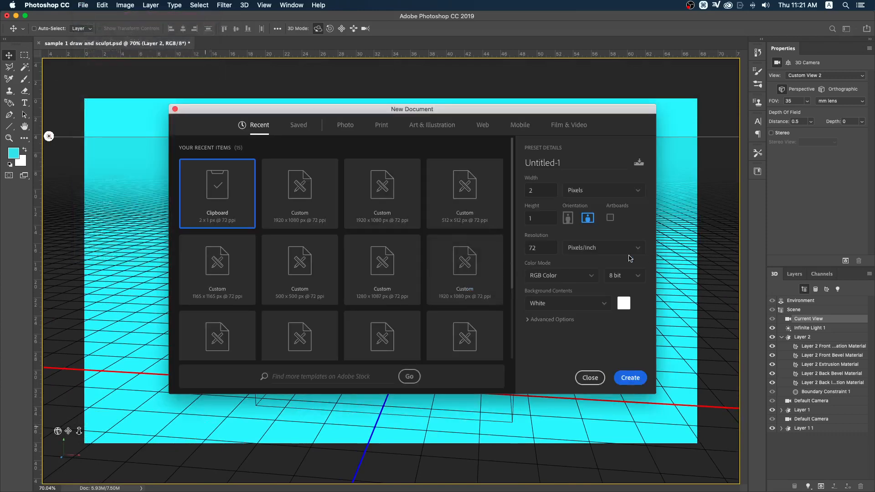
pyautogui.click(551, 190)
pyautogui.write('1')
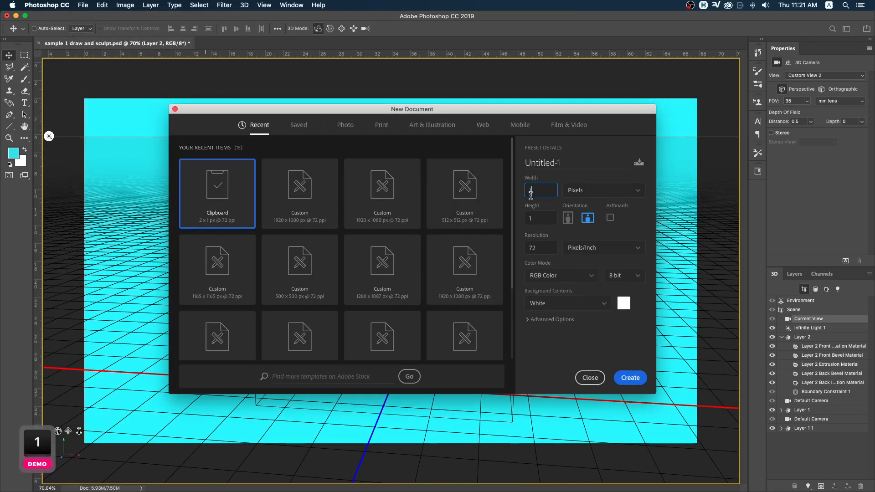
pyautogui.write('920')
pyautogui.press('Tab')
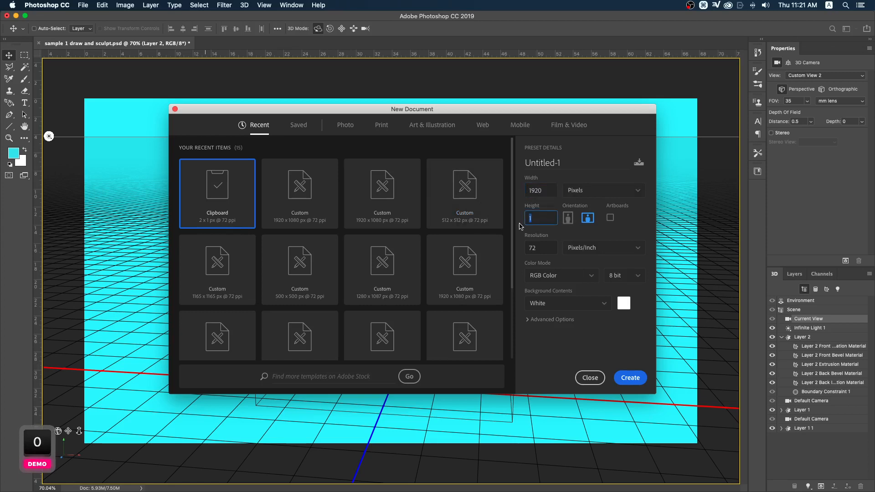
pyautogui.write('1080')
pyautogui.press('Return')
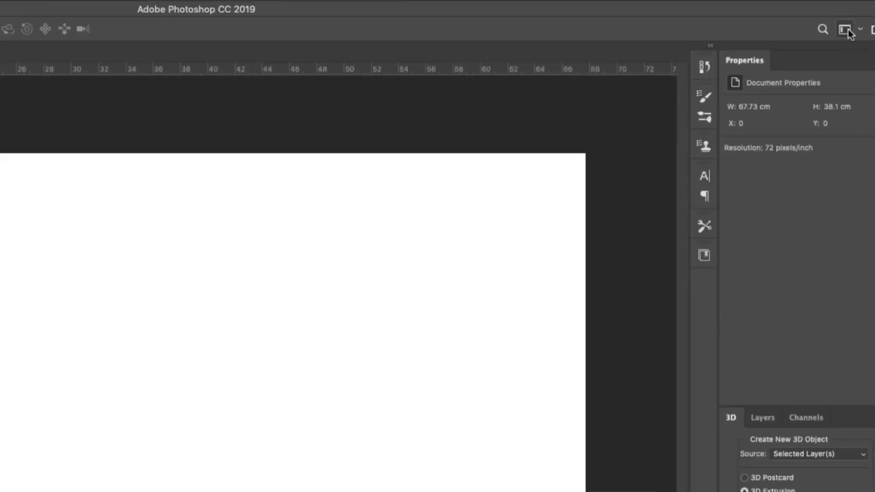
# Step: Switch to the Essentials workspace and add an empty layer above the Background
pyautogui.keyDown('ctrl'); pyautogui.click(855, 30); pyautogui.keyUp('ctrl')
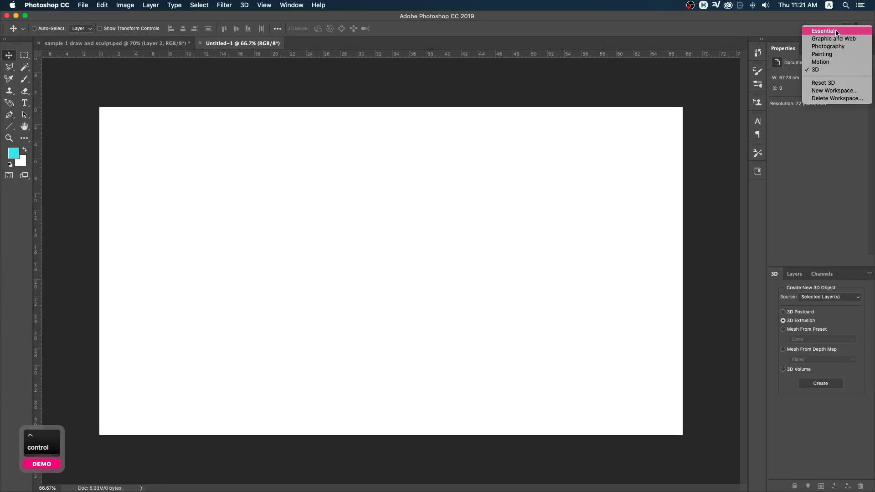
pyautogui.click(837, 31)
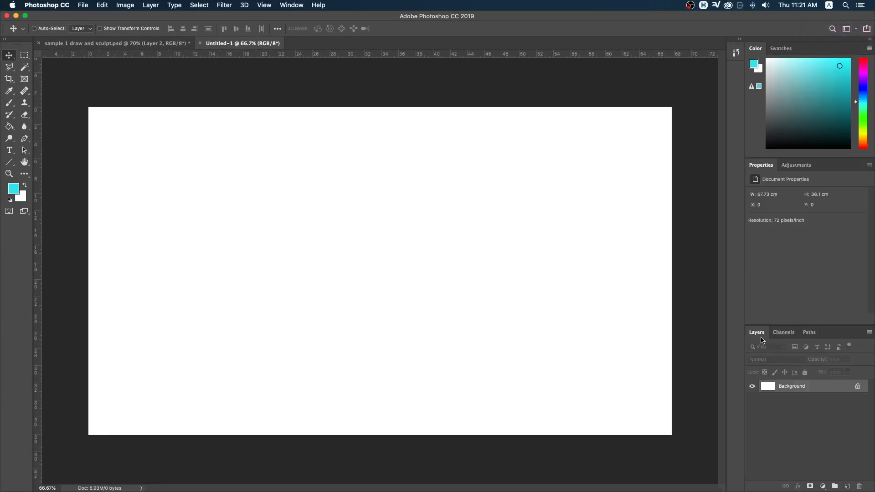
pyautogui.click(847, 486)
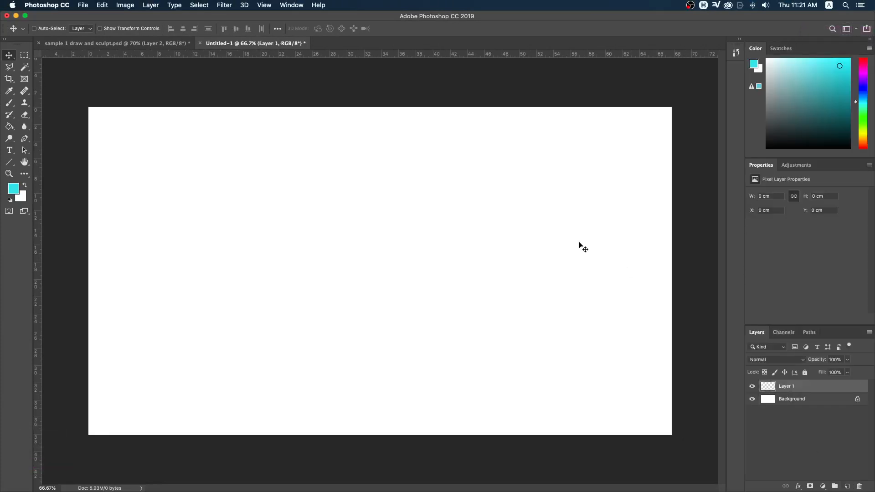
# Step: Paint a solid bright pink heart about 15.8 by 14.5 cm near the canvas centre with the Brush tool
pyautogui.press('b')
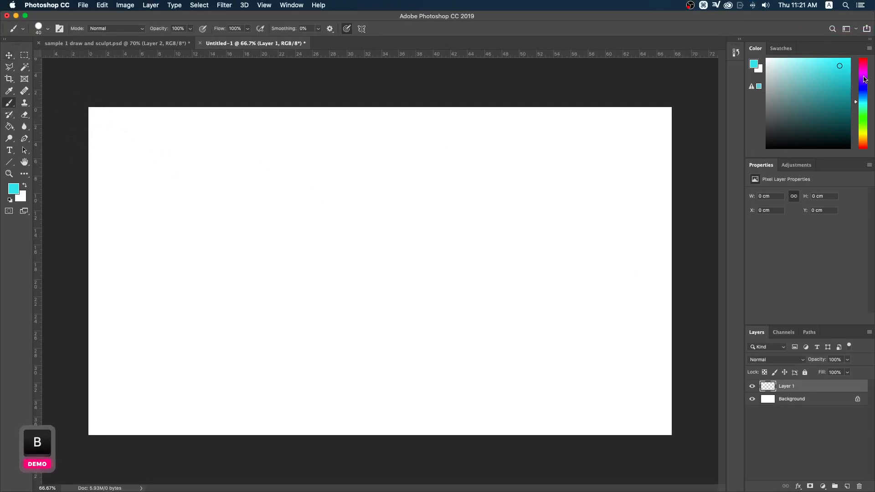
pyautogui.moveTo(864, 79)
pyautogui.mouseDown()
pyautogui.moveTo(865, 66)
pyautogui.moveTo(842, 63)
pyautogui.moveTo(852, 49)
pyautogui.mouseUp()
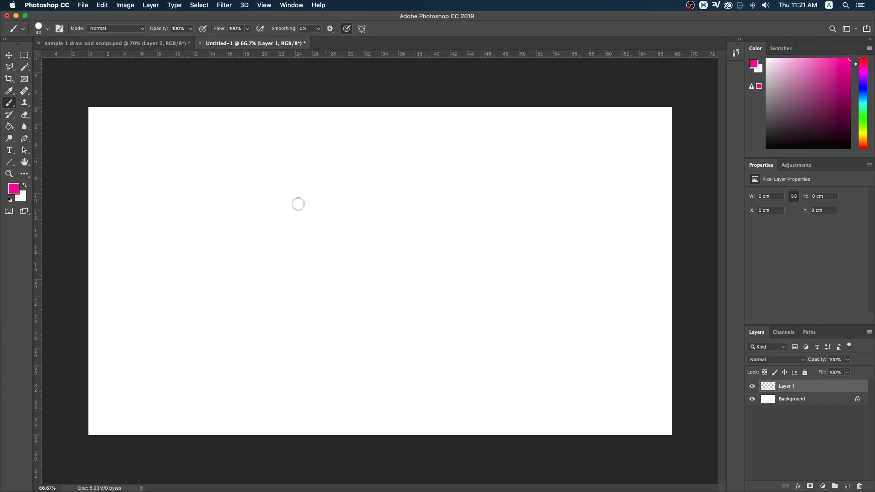
pyautogui.moveTo(360, 234)
pyautogui.mouseDown()
pyautogui.moveTo(314, 219)
pyautogui.moveTo(309, 274)
pyautogui.moveTo(365, 318)
pyautogui.mouseUp()
pyautogui.moveTo(360, 228)
pyautogui.mouseDown()
pyautogui.moveTo(423, 249)
pyautogui.moveTo(366, 319)
pyautogui.mouseUp()
pyautogui.moveTo(315, 236)
pyautogui.mouseDown()
pyautogui.moveTo(354, 277)
pyautogui.moveTo(336, 223)
pyautogui.mouseUp()
pyautogui.moveTo(339, 281)
pyautogui.mouseDown()
pyautogui.moveTo(357, 290)
pyautogui.moveTo(377, 219)
pyautogui.moveTo(389, 230)
pyautogui.moveTo(388, 244)
pyautogui.moveTo(370, 290)
pyautogui.moveTo(406, 262)
pyautogui.moveTo(395, 216)
pyautogui.moveTo(400, 255)
pyautogui.moveTo(400, 229)
pyautogui.mouseUp()
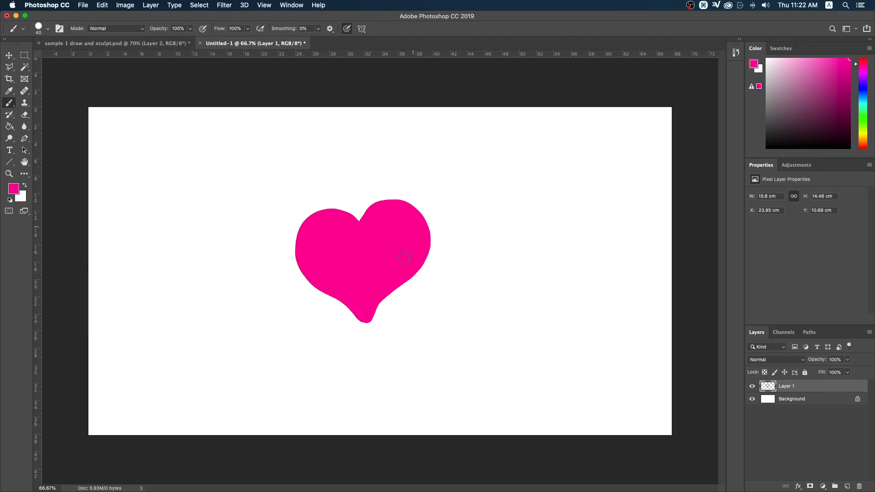
# Step: Undo the uneven strokes at the heart's tip and reshape the tip and sides to about 16.4 by 15.2 cm
pyautogui.moveTo(358, 314)
pyautogui.mouseDown()
pyautogui.moveTo(362, 330)
pyautogui.moveTo(370, 310)
pyautogui.mouseUp()
pyautogui.press('super+z')
pyautogui.press('super+z')
pyautogui.press('super+z')
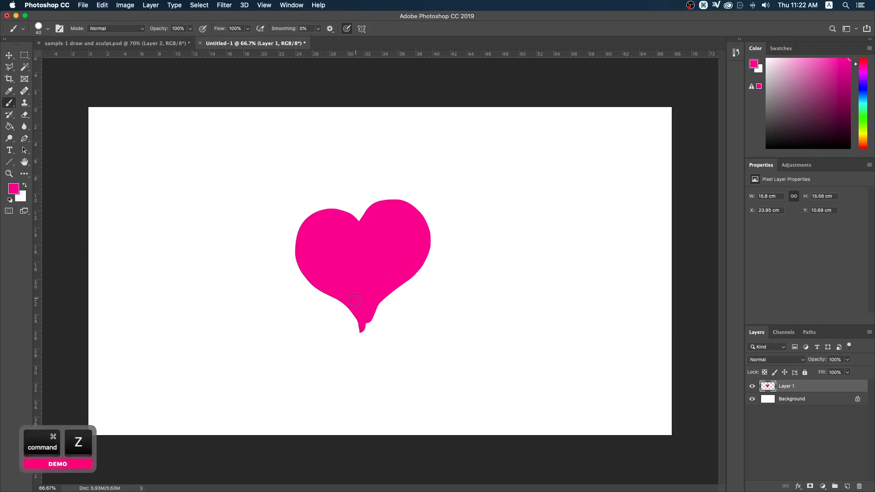
pyautogui.moveTo(309, 224)
pyautogui.mouseDown()
pyautogui.moveTo(304, 273)
pyautogui.moveTo(354, 305)
pyautogui.moveTo(367, 325)
pyautogui.moveTo(407, 273)
pyautogui.mouseUp()
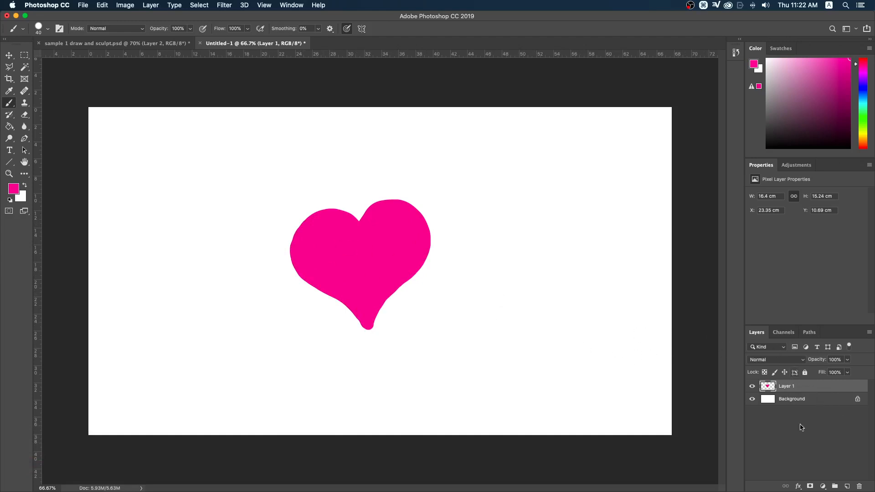
# Step: Add a layer beneath the heart layer and paint a closed cyan cloud outline about 36.9 by 30.7 cm around the heart
pyautogui.click(848, 486)
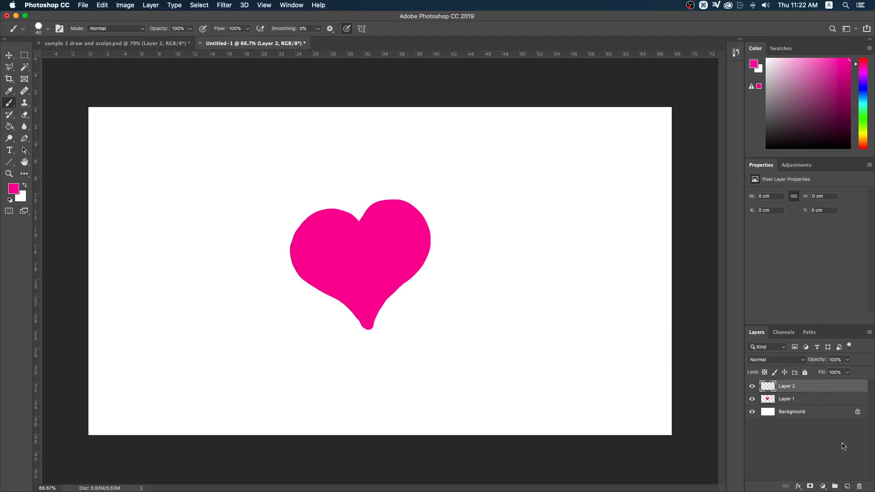
pyautogui.moveTo(808, 388); pyautogui.dragTo(810, 405)
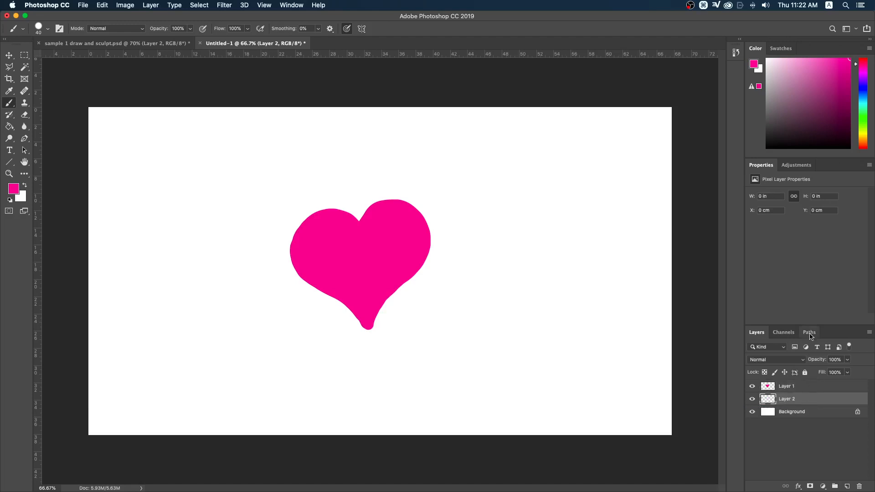
pyautogui.click(863, 103)
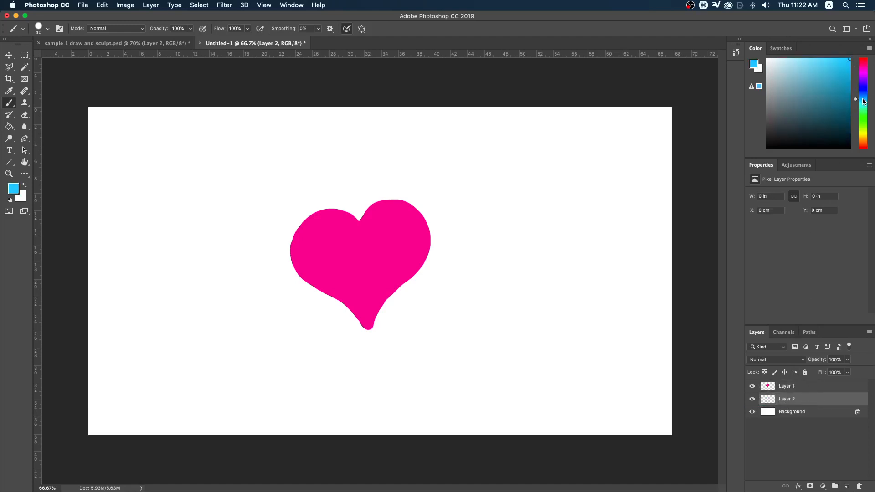
pyautogui.click(852, 64)
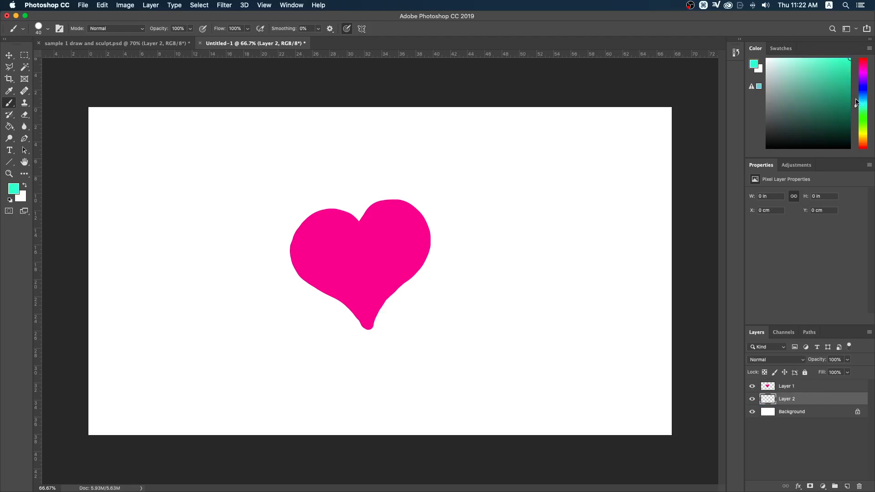
pyautogui.click(860, 101)
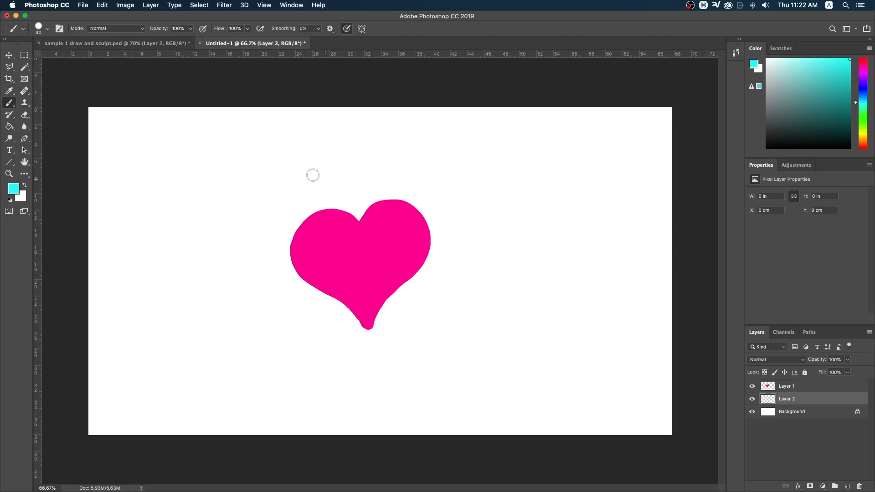
pyautogui.moveTo(269, 195)
pyautogui.mouseDown()
pyautogui.moveTo(252, 256)
pyautogui.moveTo(220, 297)
pyautogui.moveTo(291, 327)
pyautogui.moveTo(302, 363)
pyautogui.moveTo(337, 360)
pyautogui.moveTo(399, 383)
pyautogui.moveTo(417, 326)
pyautogui.moveTo(474, 341)
pyautogui.moveTo(473, 276)
pyautogui.moveTo(524, 235)
pyautogui.moveTo(444, 135)
pyautogui.moveTo(397, 157)
pyautogui.moveTo(292, 153)
pyautogui.moveTo(272, 197)
pyautogui.mouseUp()
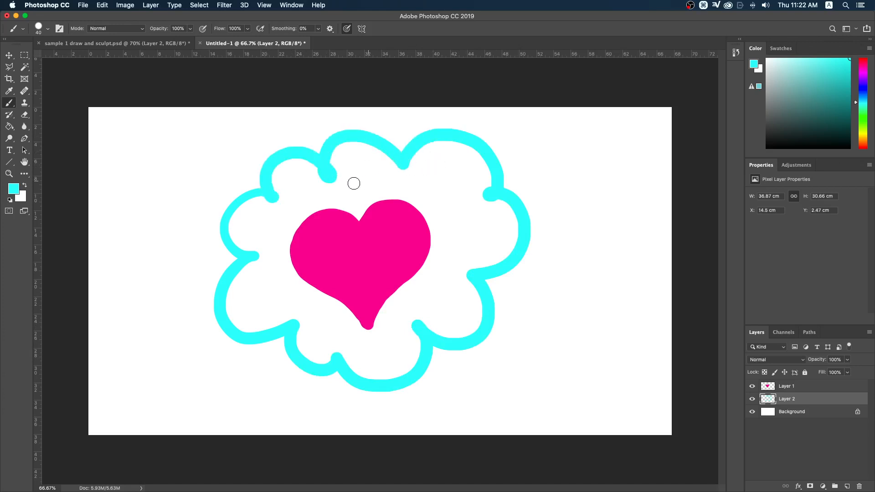
# Step: Fill the inside of the cloud outline with the same cyan using the Paint Bucket tool
pyautogui.click(8, 104)
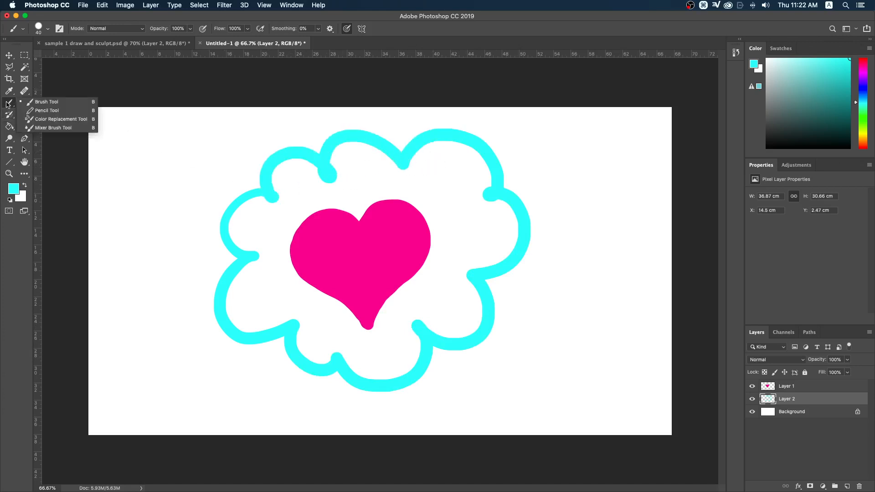
pyautogui.click(9, 126)
pyautogui.click(43, 133)
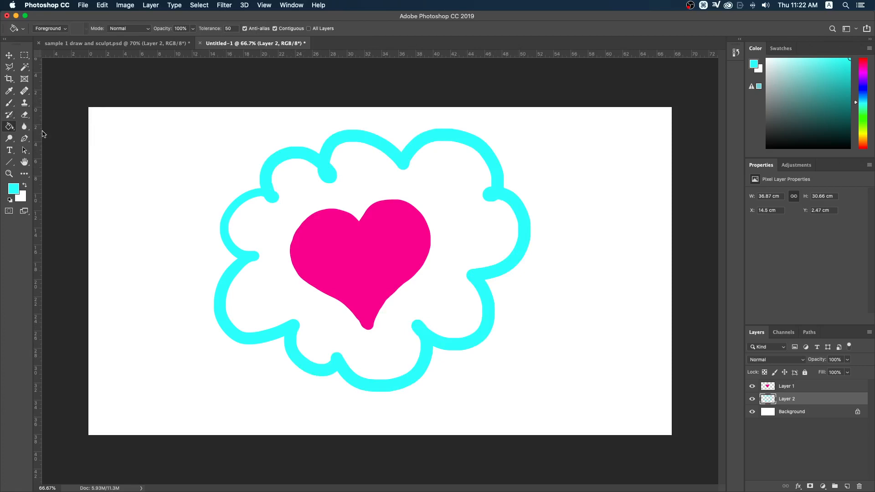
pyautogui.click(289, 203)
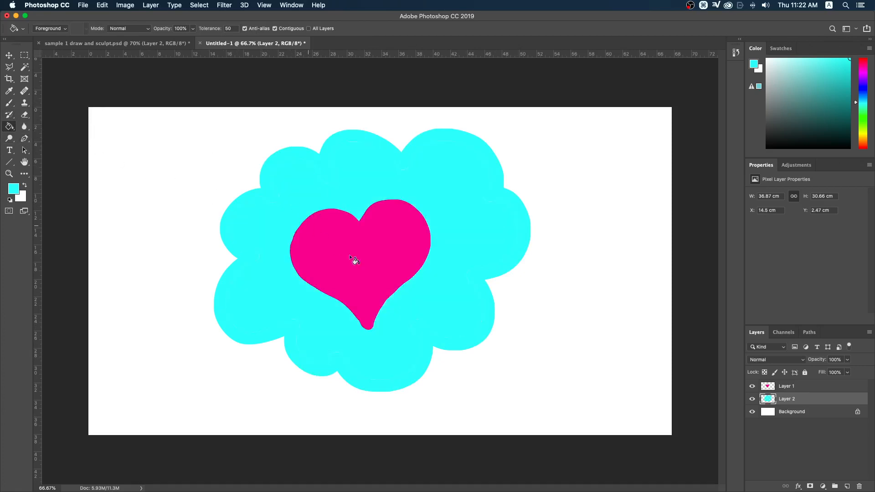
# Step: Hide the white Background layer and add an empty layer directly above it
pyautogui.press('b')
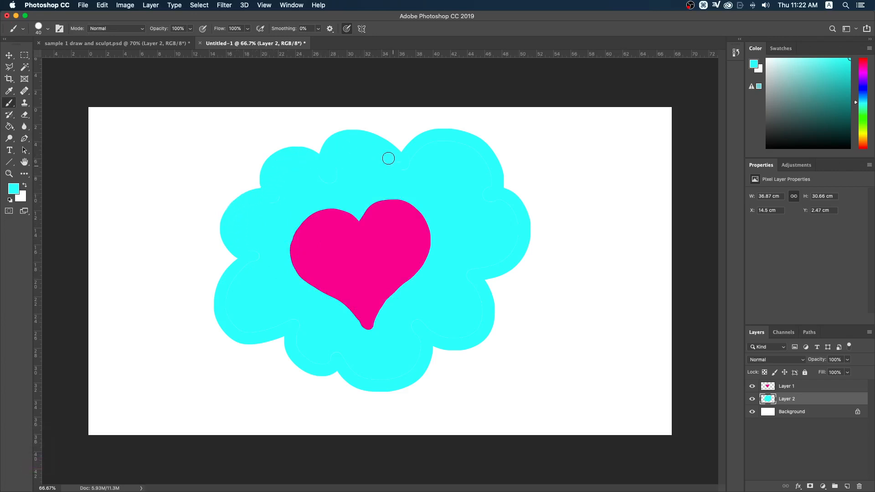
pyautogui.click(752, 412)
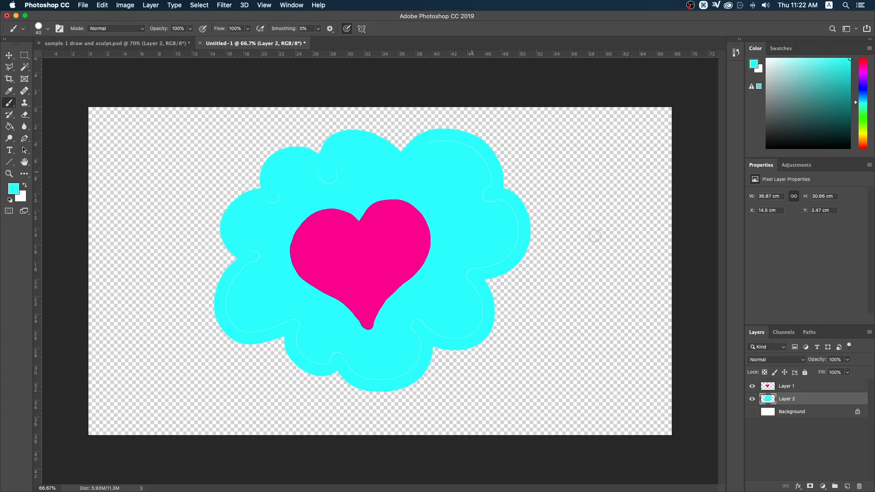
pyautogui.click(795, 413)
pyautogui.click(848, 487)
pyautogui.press('alt')
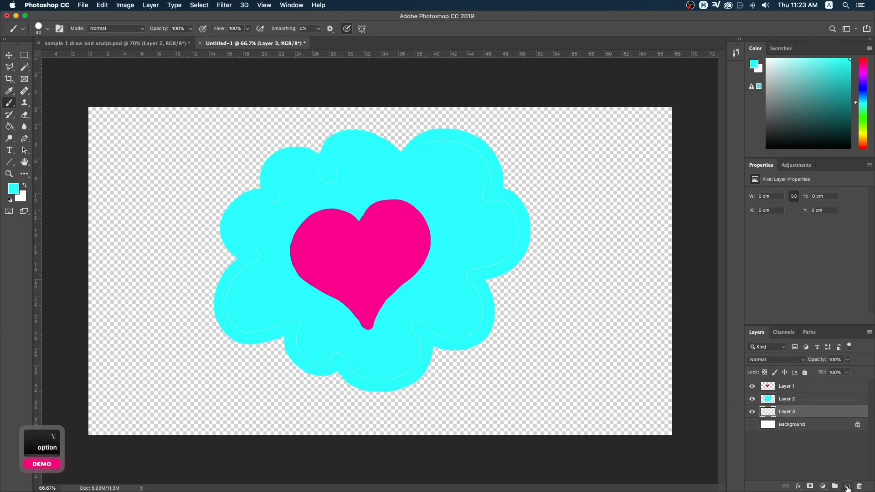
# Step: Fill the empty Layer 3 beneath the cloud with a light gray
pyautogui.click(766, 86)
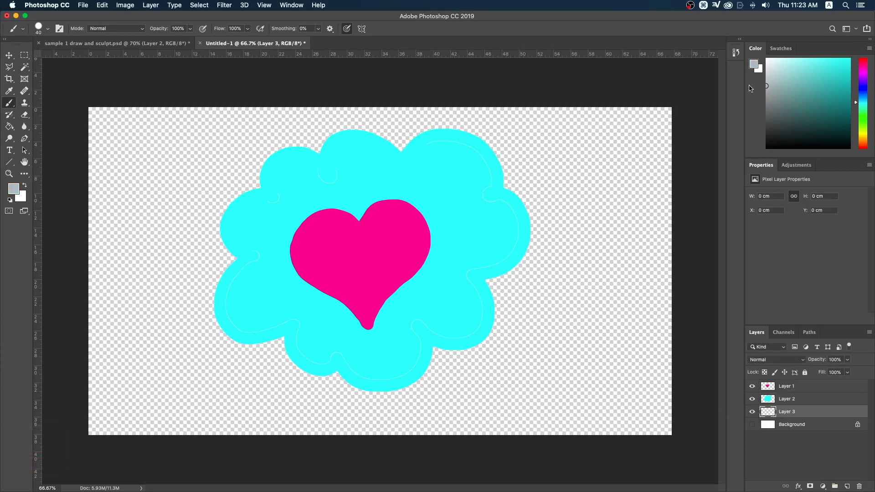
pyautogui.hotkey('alt', 'BackSpace')
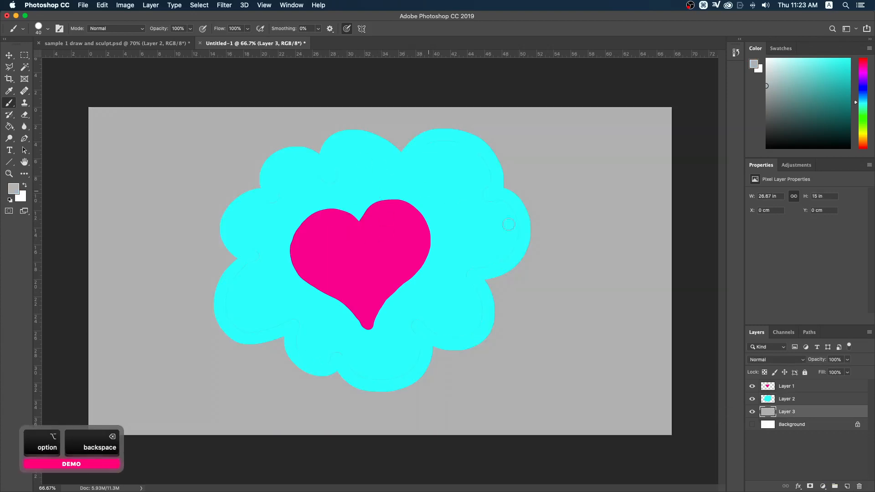
# Step: Undo the gray test stroke on the cloud layer, sample the cloud's cyan and paint over the faint seams inside the cloud
pyautogui.click(791, 399)
pyautogui.moveTo(287, 192); pyautogui.dragTo(260, 214)
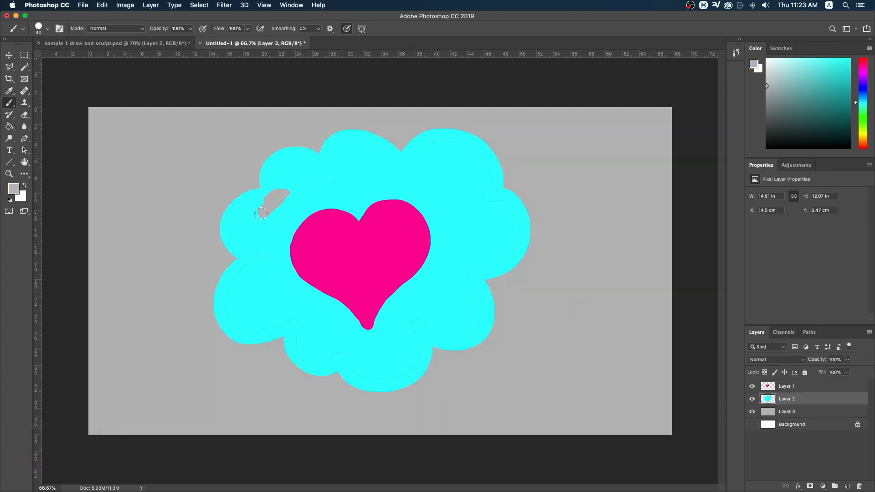
pyautogui.press('super+z')
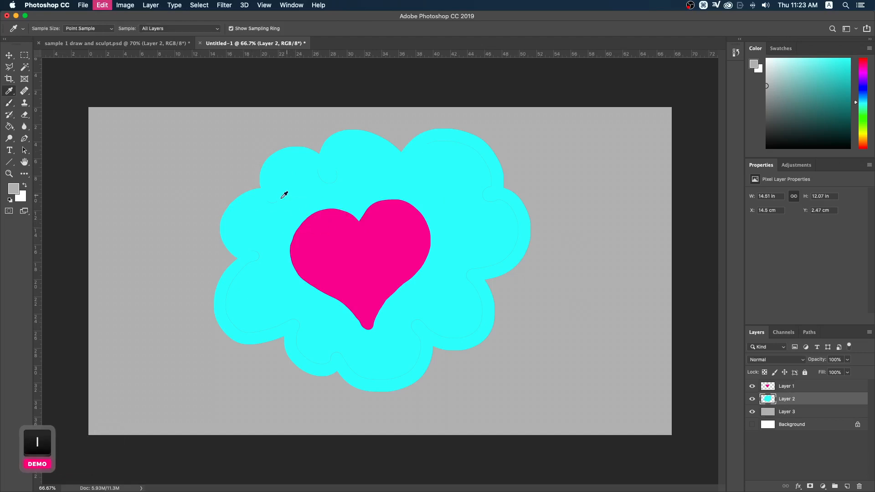
pyautogui.keyDown('alt'); pyautogui.click(285, 189); pyautogui.keyUp('alt')
pyautogui.press('b')
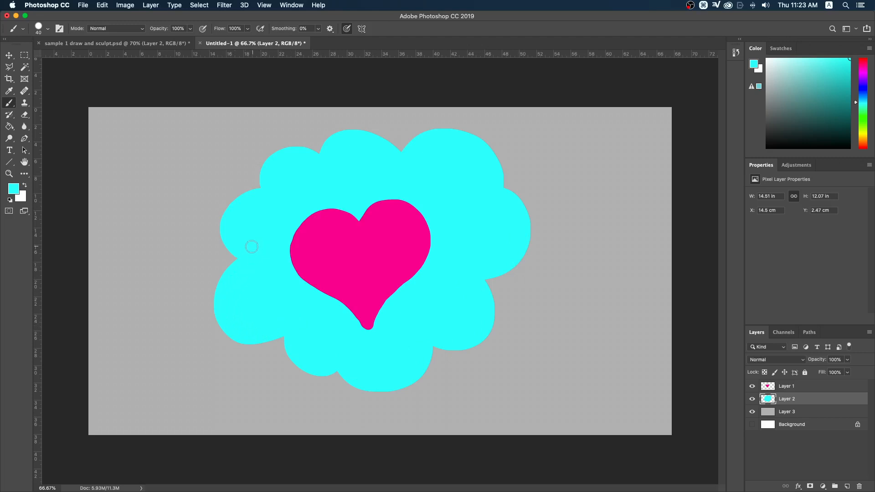
# Step: Move the heart on Layer 1 toward the cloud's center, to X 24.17 cm and Y 10.2 cm
pyautogui.click(813, 386)
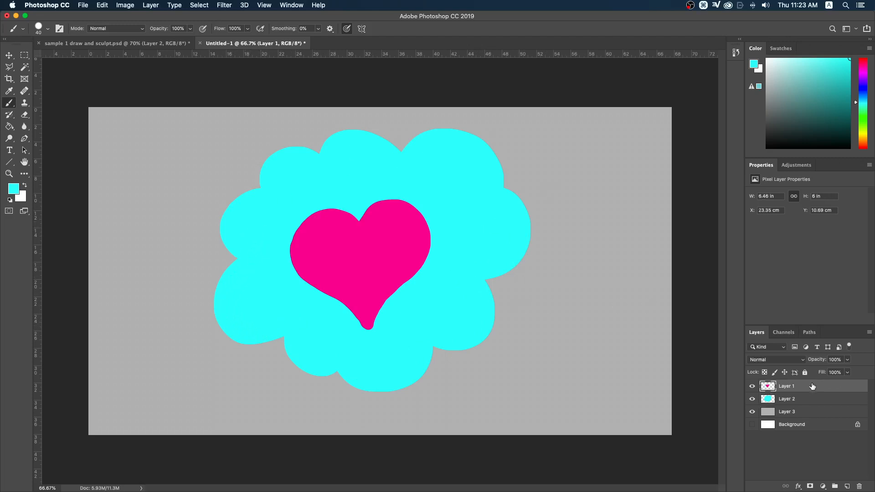
pyautogui.press('v')
pyautogui.moveTo(394, 267); pyautogui.dragTo(400, 263)
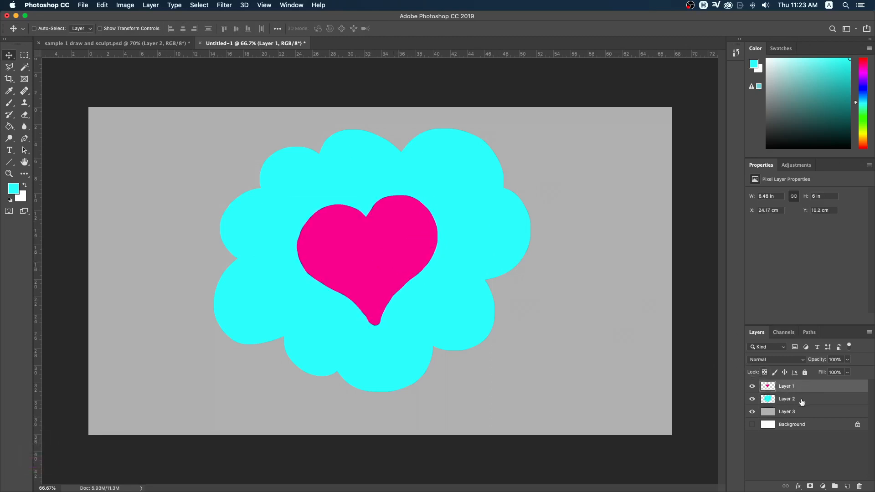
# Step: Hide the gray Layer 3 and show the white Background layer
pyautogui.click(753, 412)
pyautogui.click(752, 426)
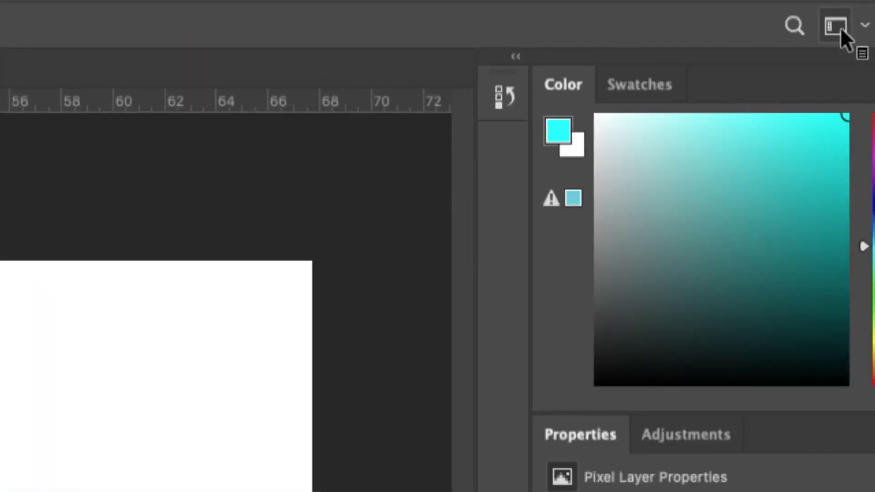
# Step: Switch from the Essentials workspace to the 3D workspace
pyautogui.click(855, 29)
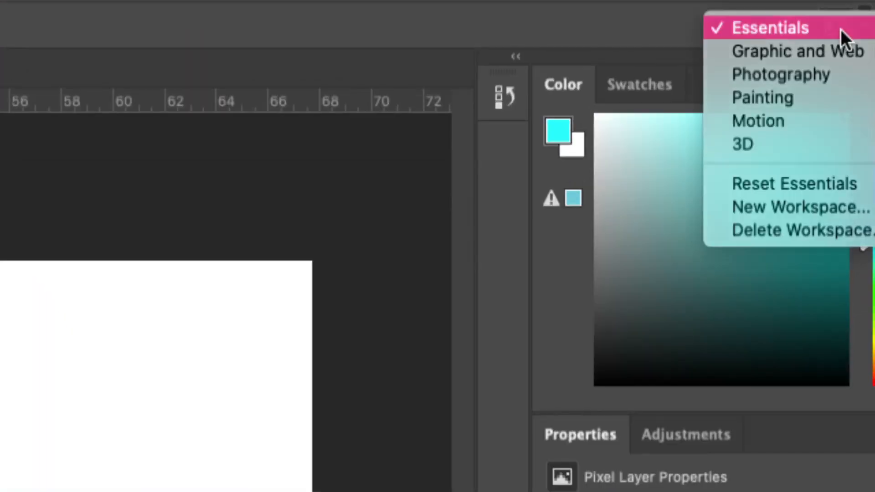
pyautogui.click(841, 29)
pyautogui.click(845, 26)
pyautogui.click(767, 130)
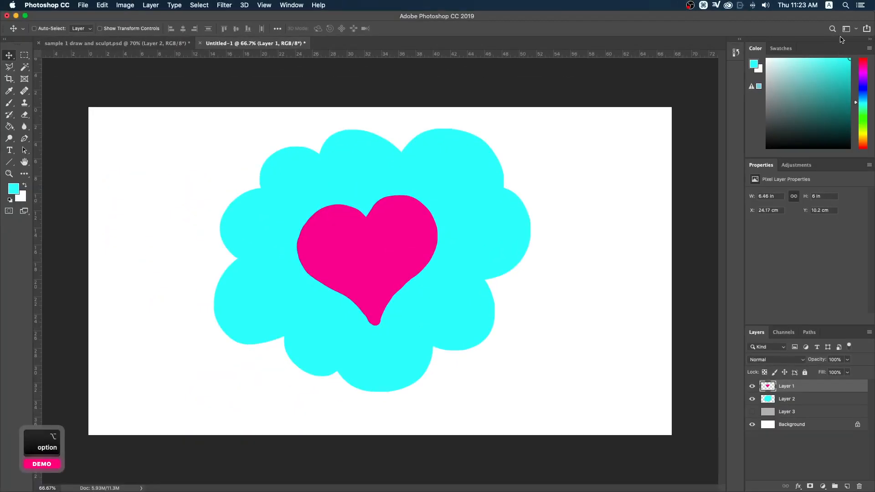
pyautogui.click(847, 29)
pyautogui.click(805, 67)
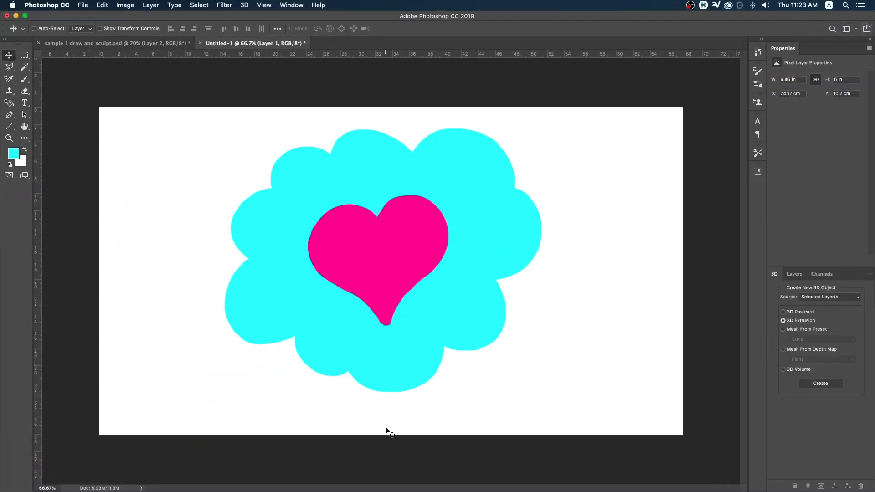
# Step: Create a 3D Extrusion from the selected heart layer
pyautogui.click(795, 275)
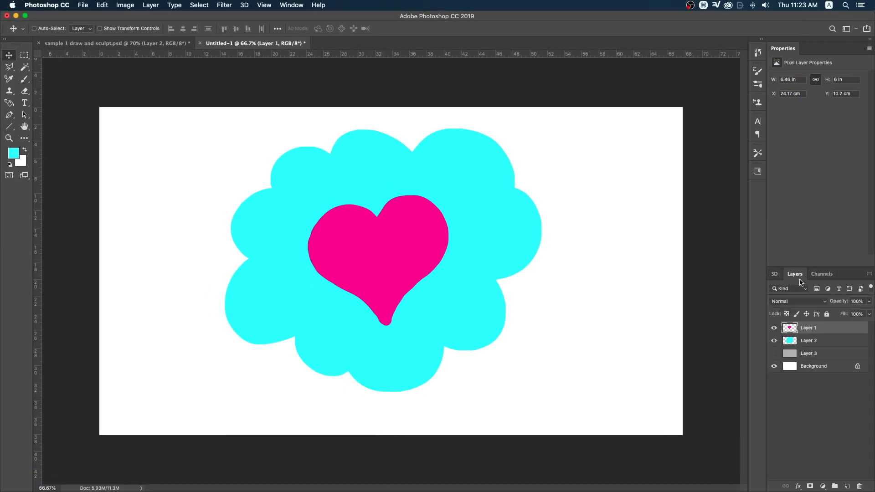
pyautogui.click(775, 275)
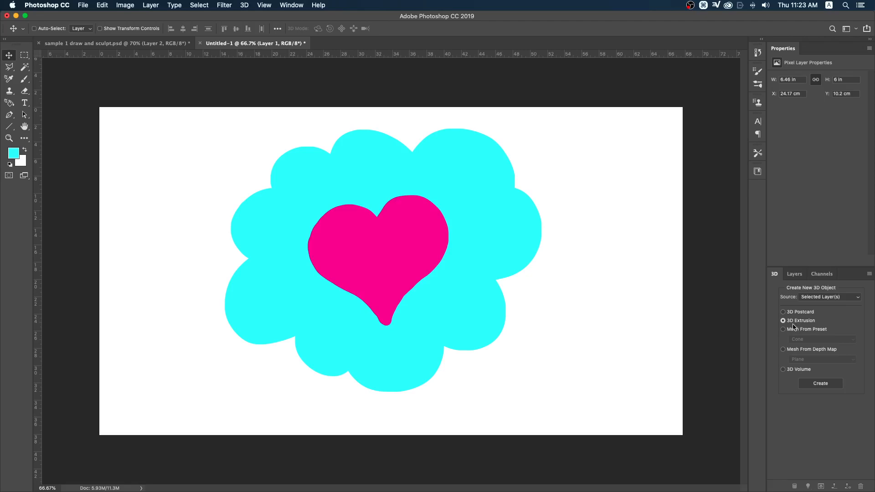
pyautogui.scroll(5, 793, 324)
pyautogui.scroll(-5, 795, 326)
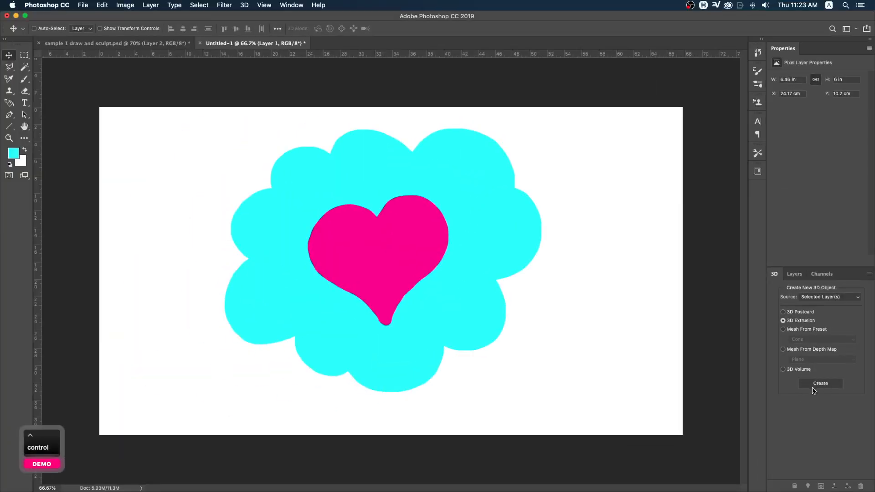
pyautogui.click(815, 386)
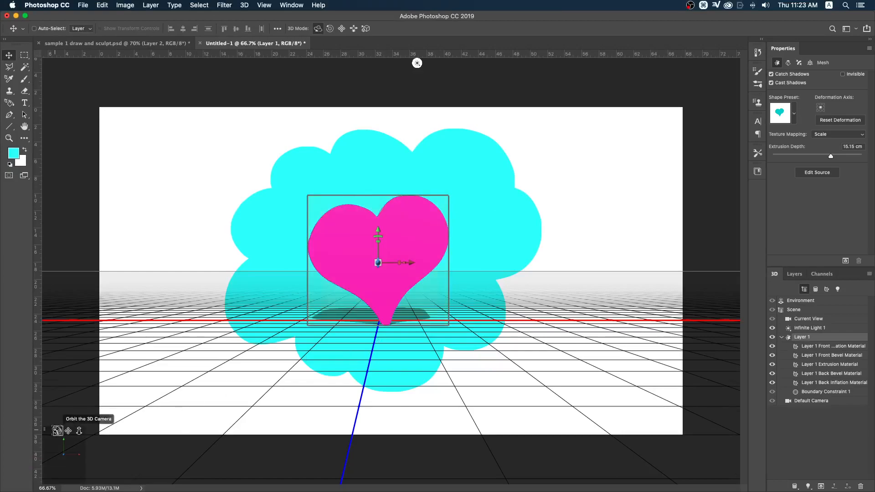
# Step: Try an extrusion depth of 0 cm on the heart and undo it
pyautogui.moveTo(56, 430); pyautogui.dragTo(68, 437)
pyautogui.scroll(5, 69, 438)
pyautogui.scroll(-5, 69, 437)
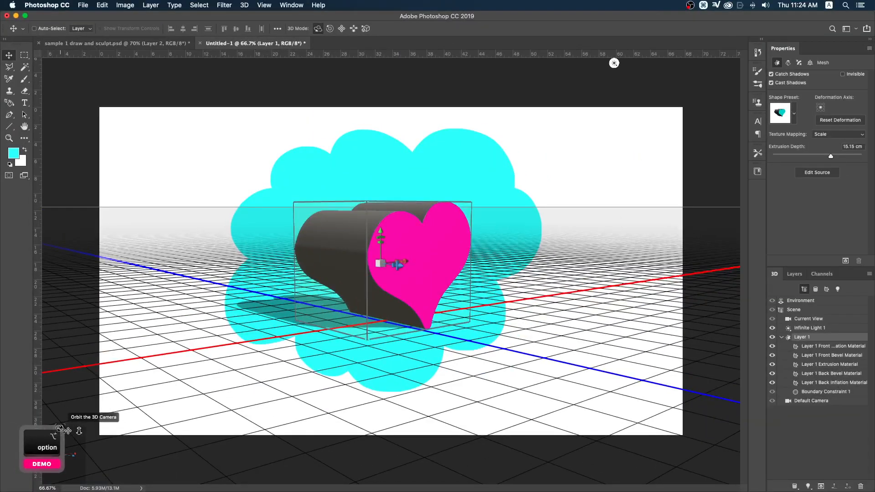
pyautogui.moveTo(58, 431); pyautogui.dragTo(59, 428)
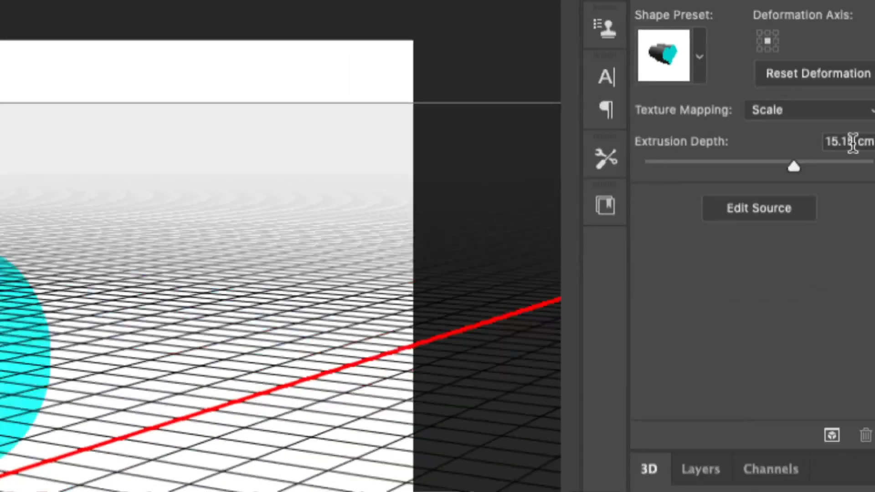
pyautogui.press('alt')
pyautogui.write('0')
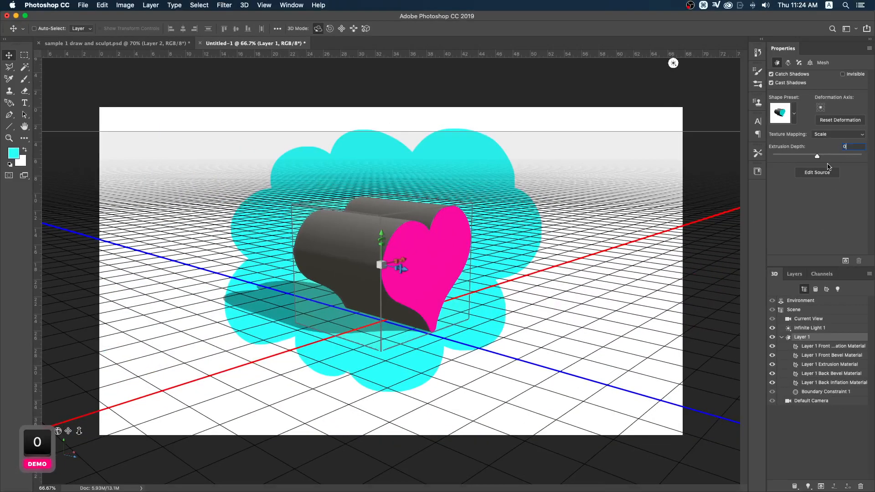
pyautogui.press('Return')
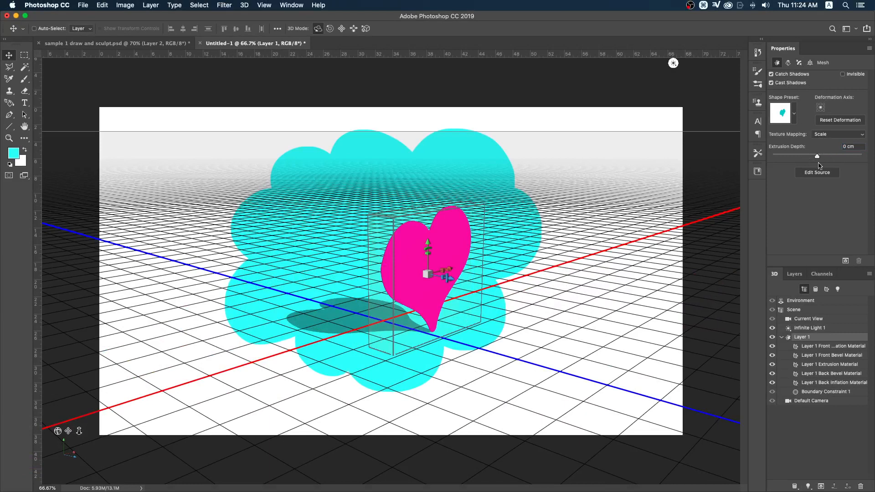
pyautogui.press('super+z')
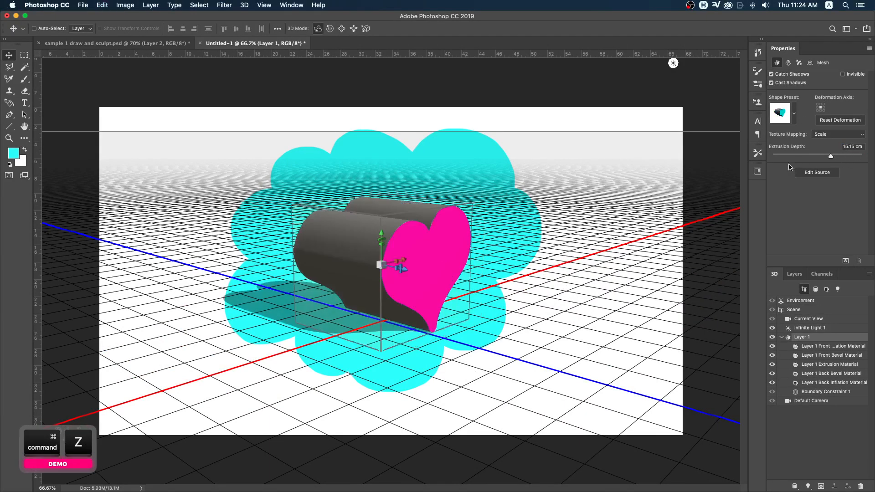
# Step: Try the ring-like shape preset and the tapered preset beside it on the 3D heart, checking the result from another angle
pyautogui.click(794, 114)
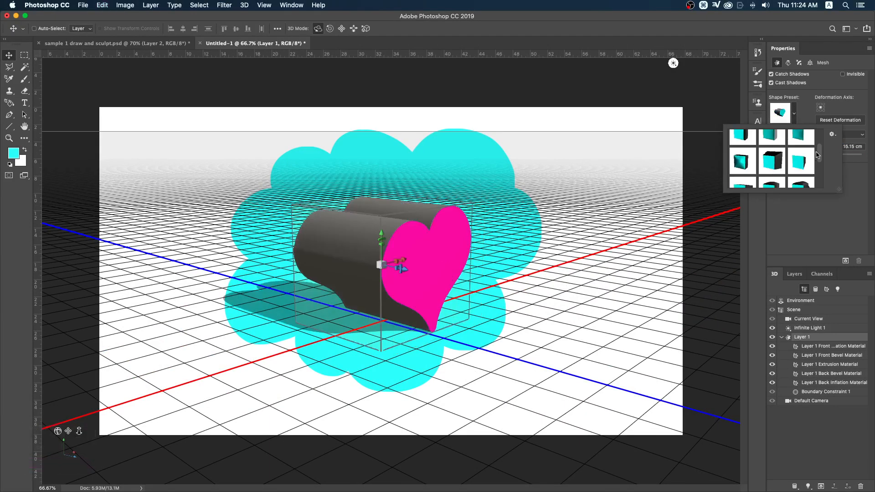
pyautogui.moveTo(818, 155); pyautogui.dragTo(768, 173)
pyautogui.click(743, 173)
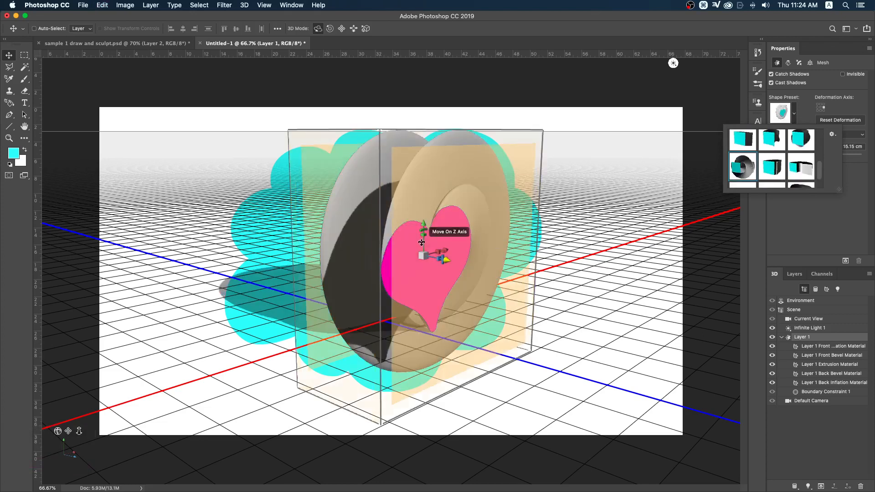
pyautogui.click(775, 168)
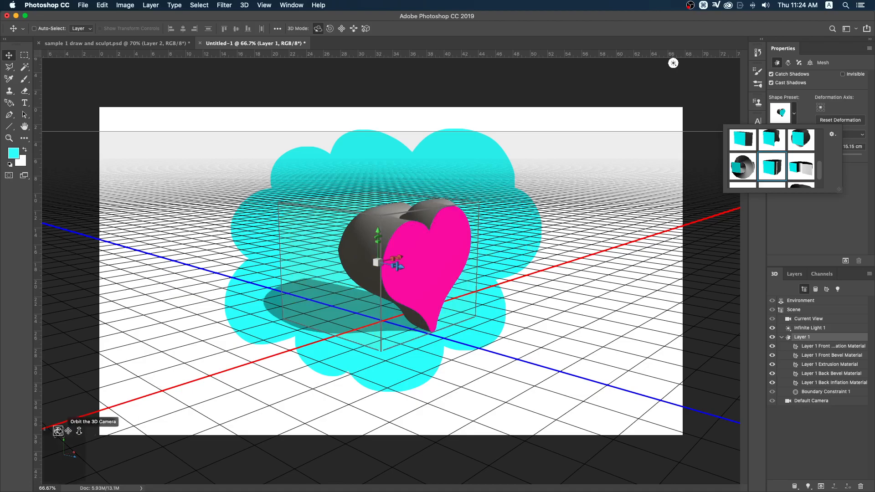
pyautogui.moveTo(57, 432); pyautogui.dragTo(137, 387)
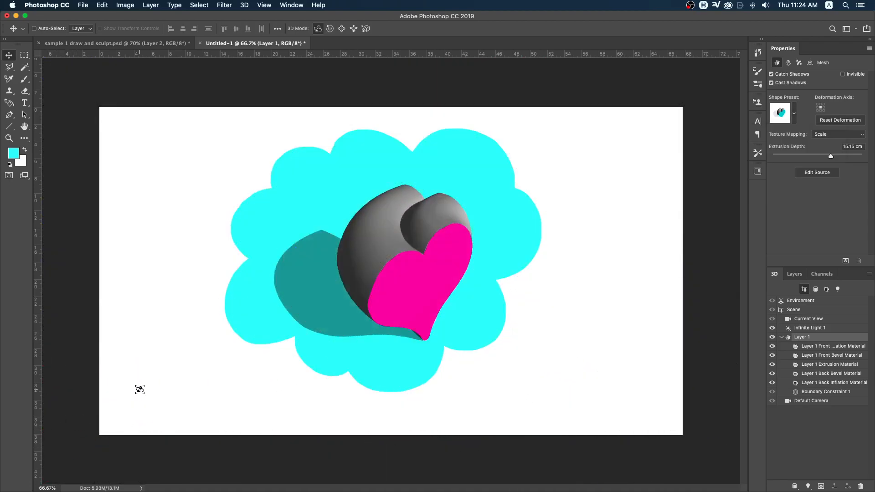
# Step: Try the last shape preset, the ribbed coil form, on the 3D heart and revert to the state before it
pyautogui.click(795, 114)
pyautogui.moveTo(819, 170); pyautogui.dragTo(823, 181)
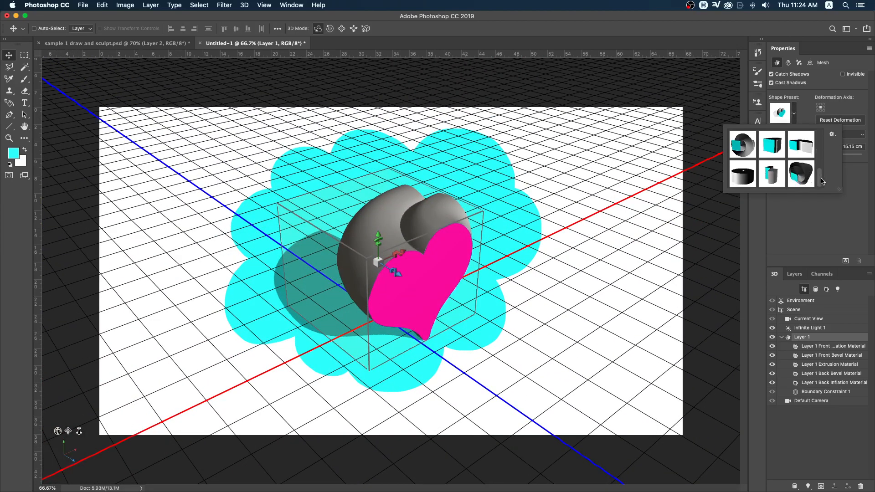
pyautogui.click(803, 177)
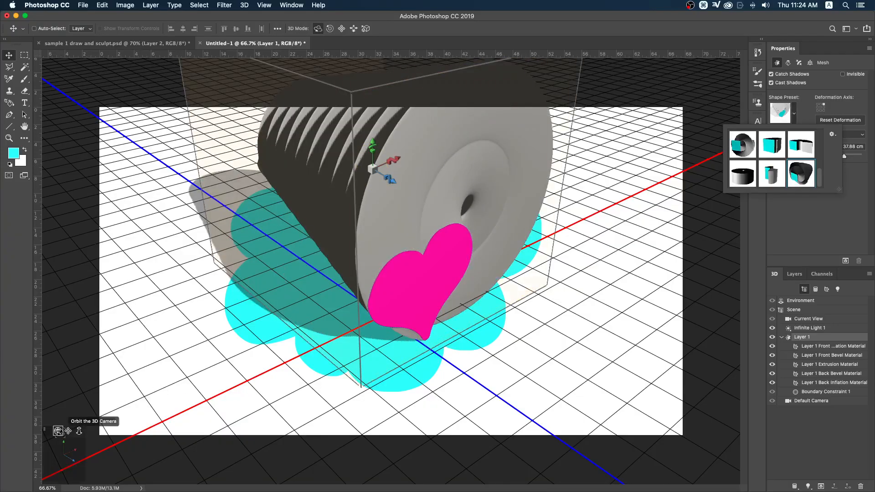
pyautogui.moveTo(58, 431)
pyautogui.mouseDown()
pyautogui.moveTo(87, 413)
pyautogui.moveTo(59, 431)
pyautogui.mouseUp()
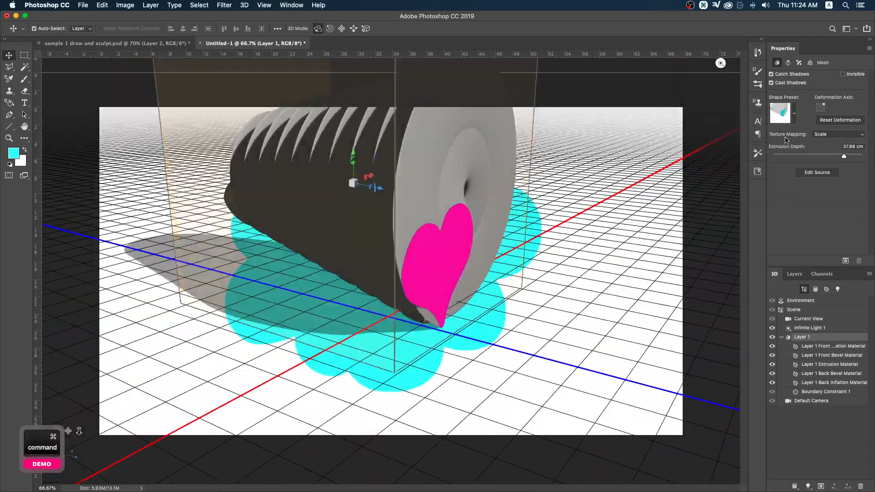
pyautogui.press('super+z')
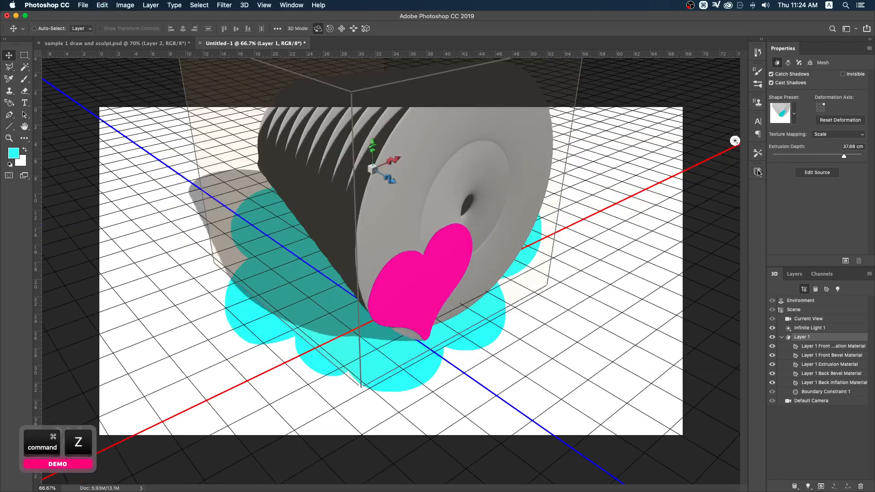
pyautogui.click(758, 52)
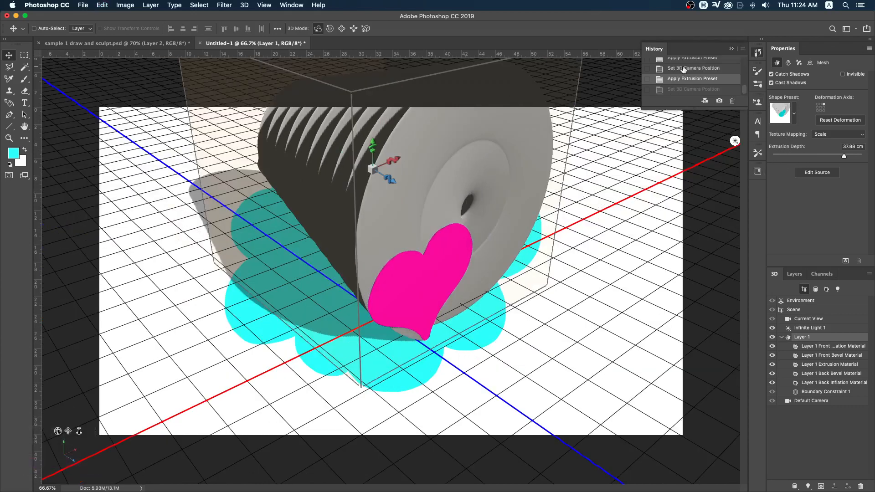
pyautogui.press('super+z')
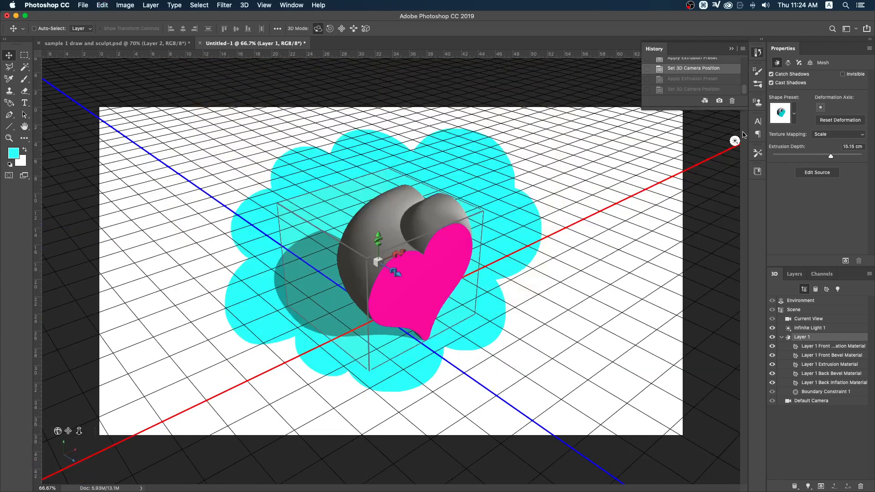
# Step: Apply the fourth shape preset, a shorter straight extrusion, to the 3D heart
pyautogui.click(795, 114)
pyautogui.moveTo(819, 173); pyautogui.dragTo(816, 133)
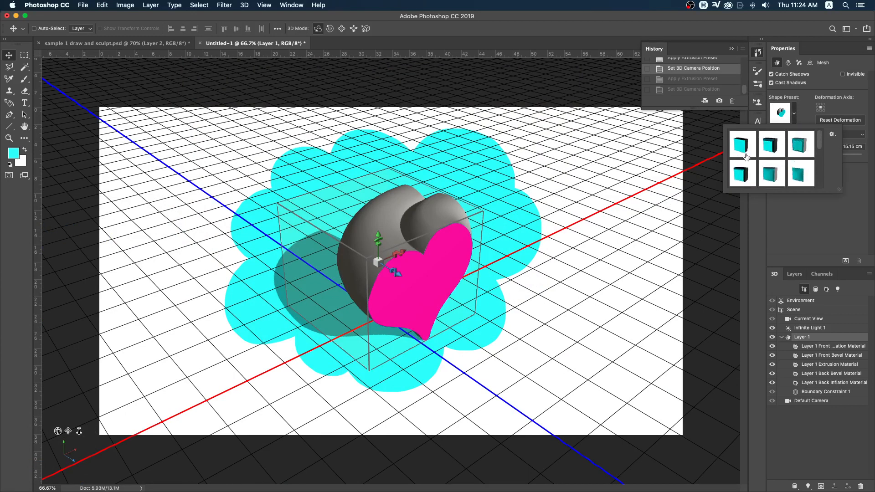
pyautogui.click(739, 175)
pyautogui.click(805, 209)
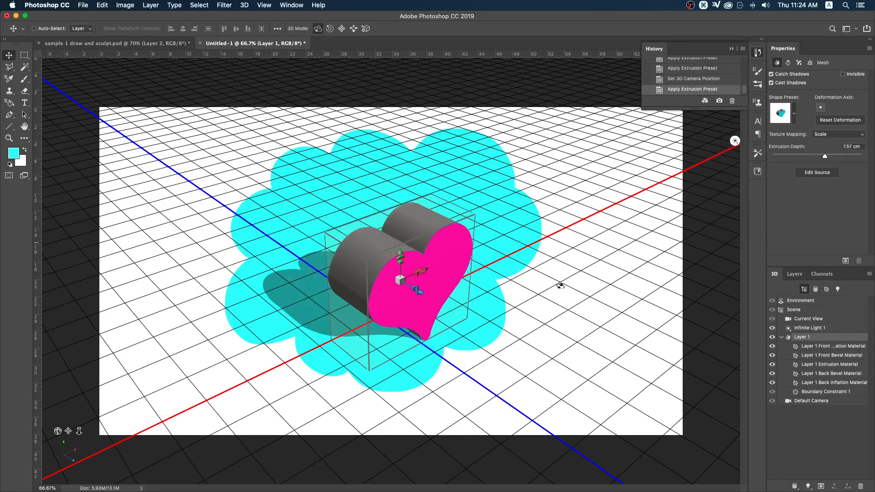
# Step: Set the heart's extrusion depth to 0 cm
pyautogui.moveTo(78, 432); pyautogui.dragTo(103, 405)
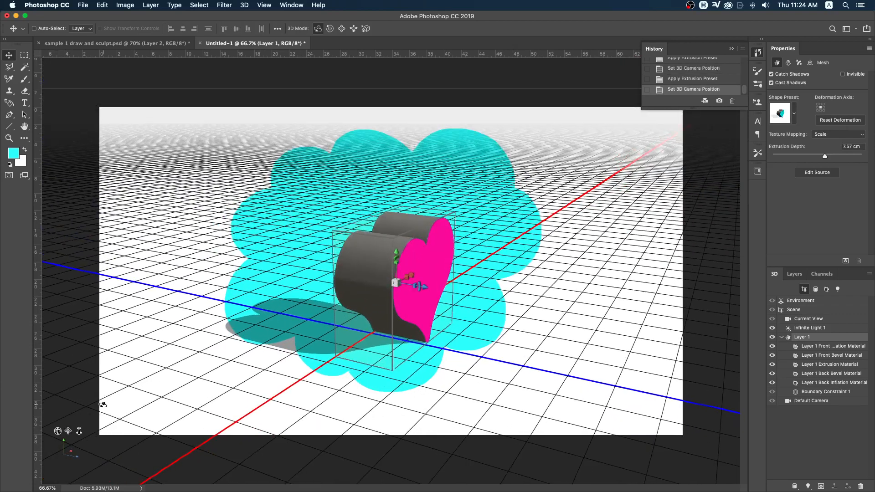
pyautogui.write('0')
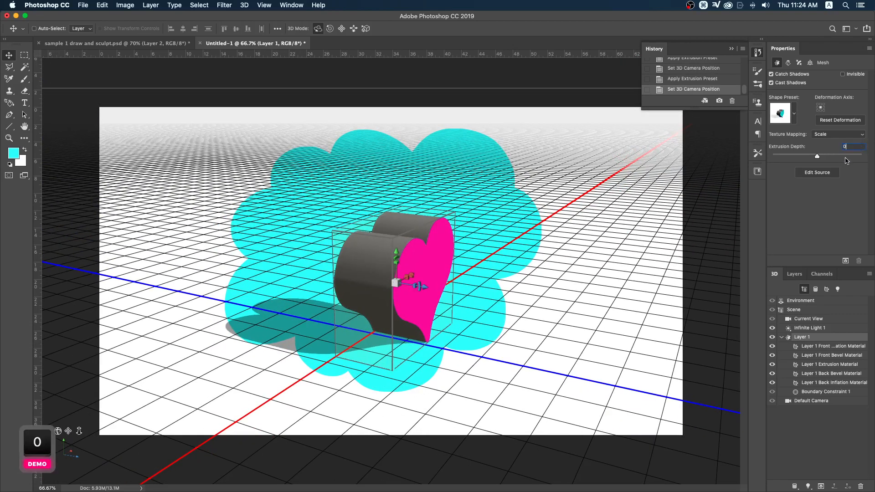
pyautogui.press('Return')
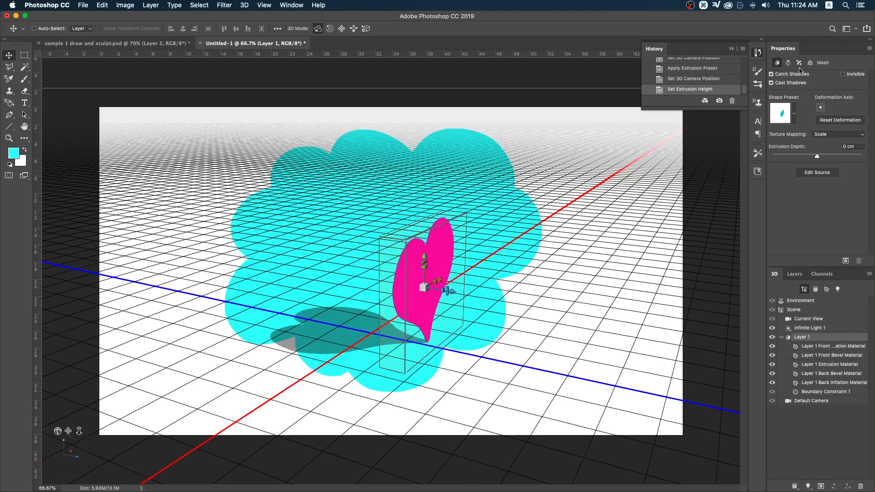
# Step: Set the 3D heart's cap to affect both the front and back sides
pyautogui.press('ctrl')
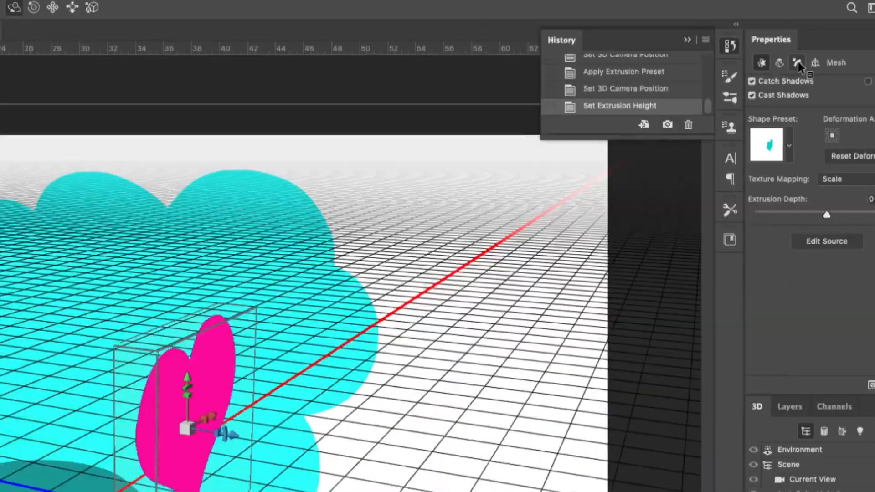
pyautogui.click(800, 62)
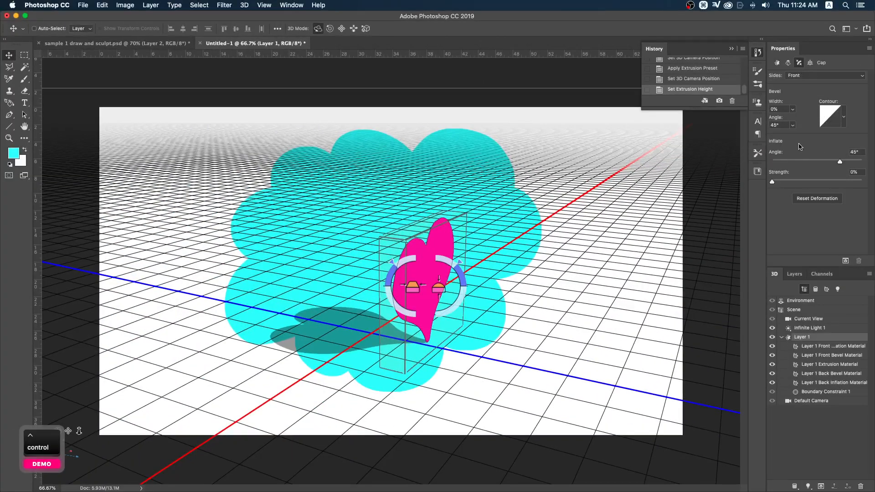
pyautogui.click(821, 76)
pyautogui.click(813, 78)
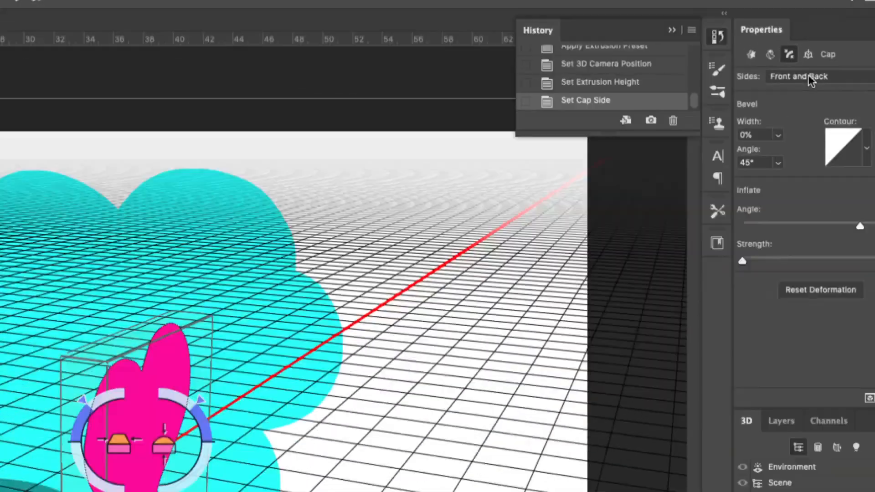
pyautogui.click(811, 78)
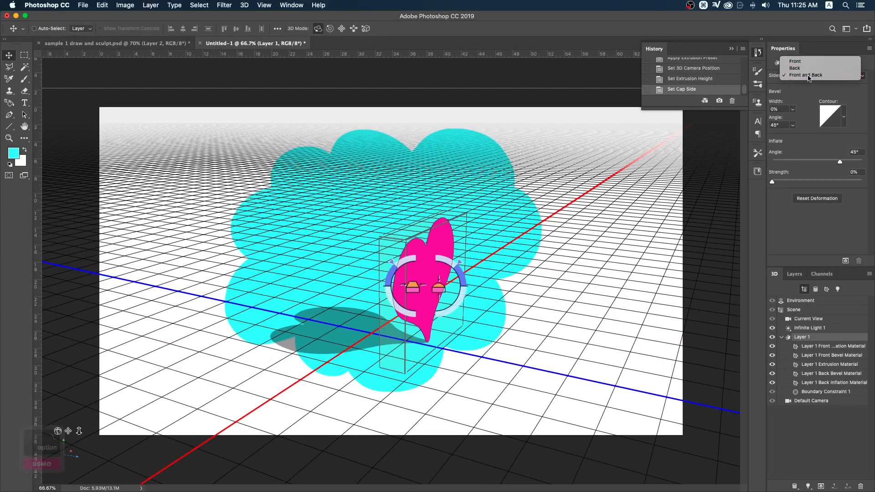
pyautogui.click(809, 76)
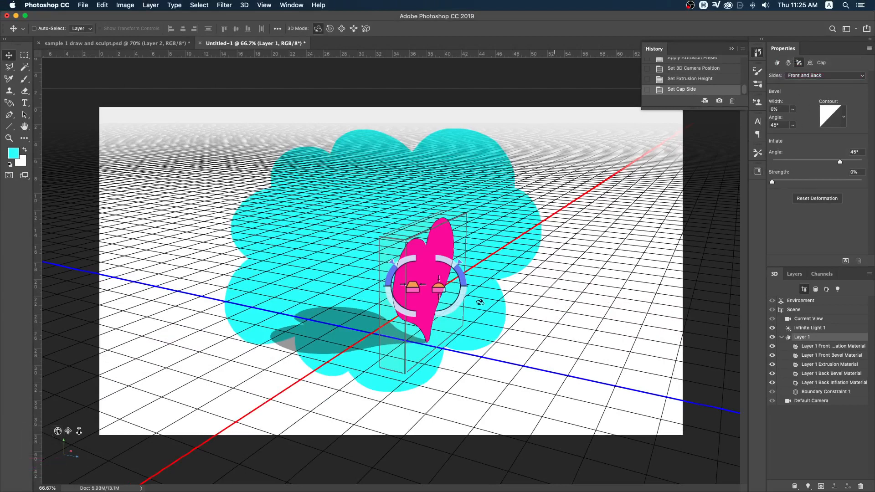
# Step: Inflate both sides of the heart to 21% strength at a 90° angle and check it from the front
pyautogui.moveTo(438, 286); pyautogui.dragTo(435, 237)
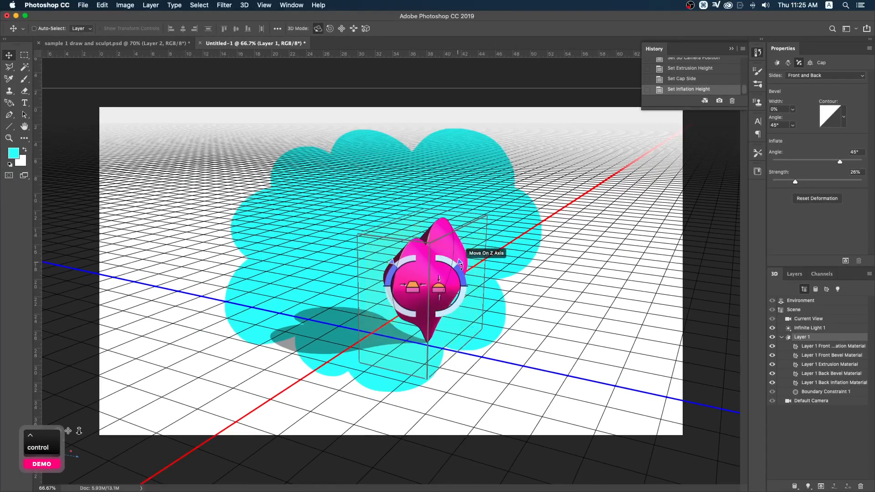
pyautogui.moveTo(459, 263); pyautogui.dragTo(444, 254)
pyautogui.moveTo(438, 288); pyautogui.dragTo(437, 296)
pyautogui.moveTo(437, 253); pyautogui.dragTo(439, 250)
pyautogui.moveTo(57, 431)
pyautogui.mouseDown()
pyautogui.moveTo(27, 425)
pyautogui.moveTo(47, 428)
pyautogui.mouseUp()
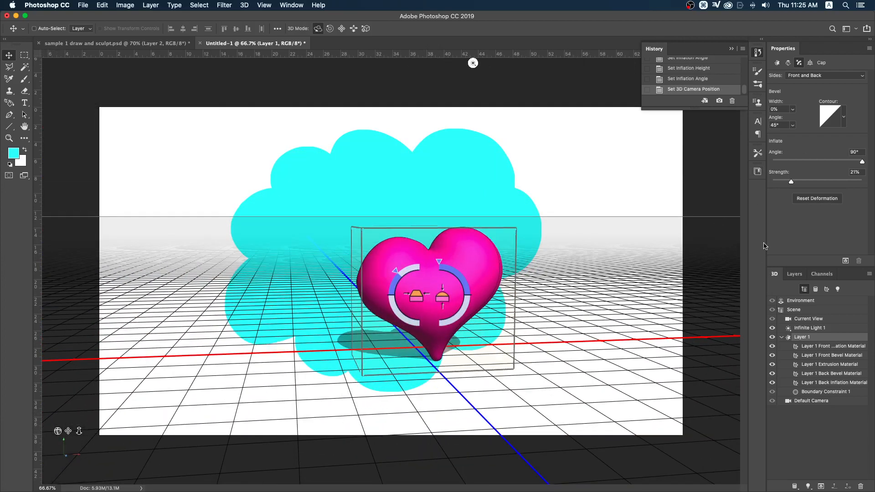
# Step: Hide the 3D heart layer
pyautogui.press('ctrl')
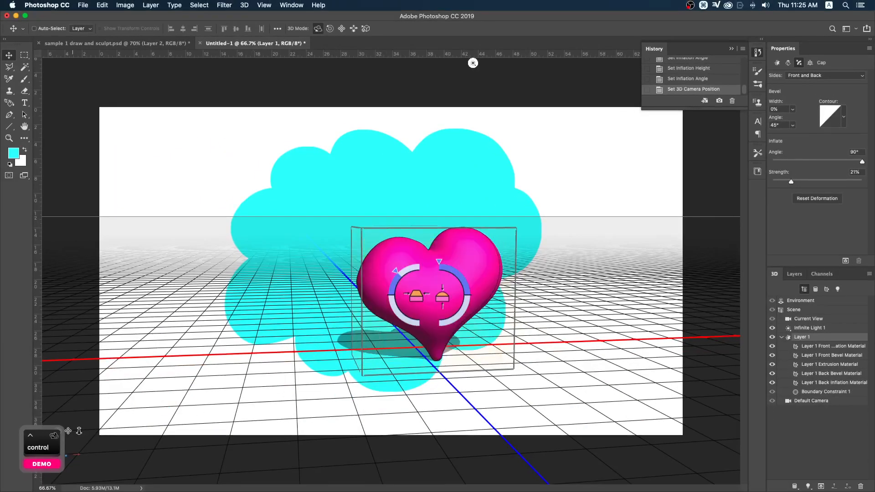
pyautogui.click(794, 274)
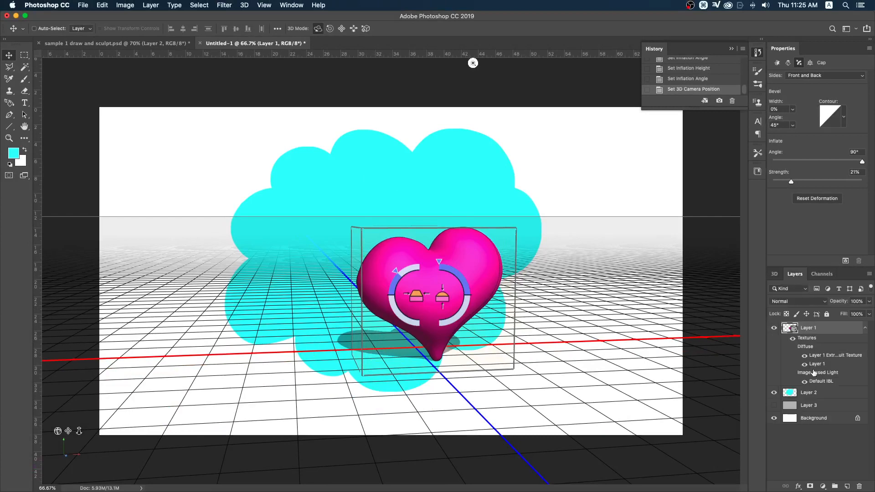
pyautogui.click(774, 328)
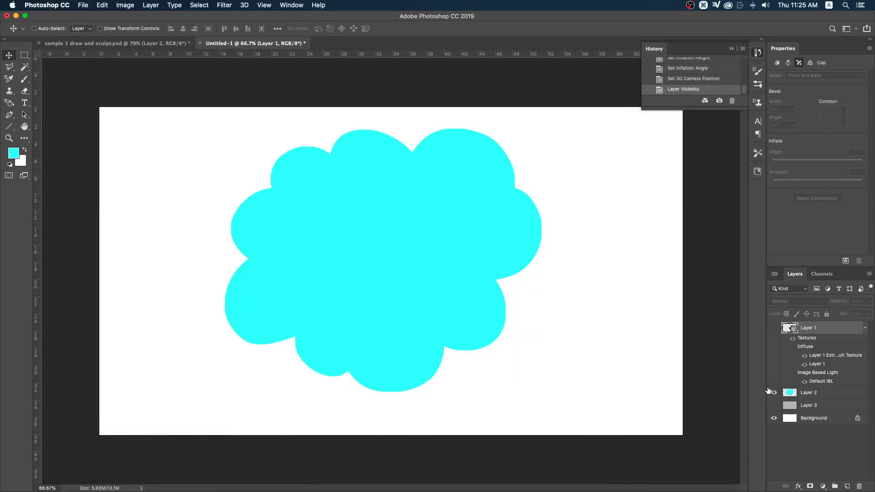
# Step: Create a 3D extrusion from the cyan cloud on Layer 2
pyautogui.click(827, 394)
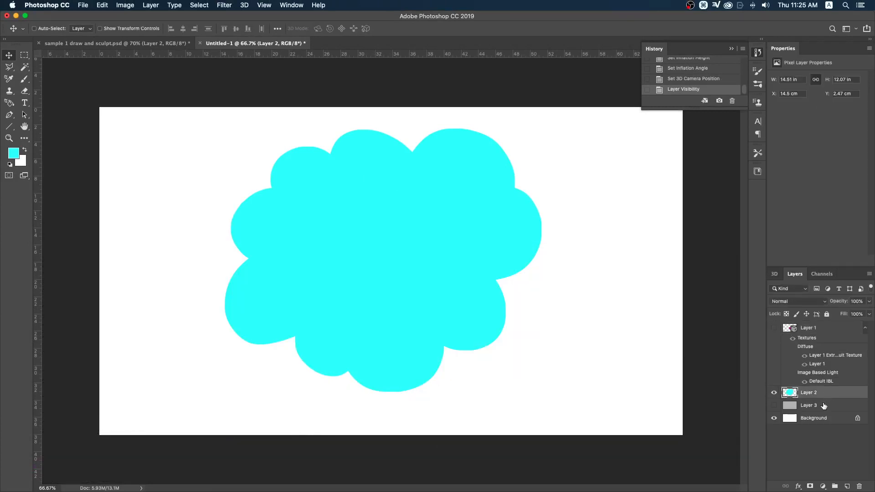
pyautogui.click(774, 275)
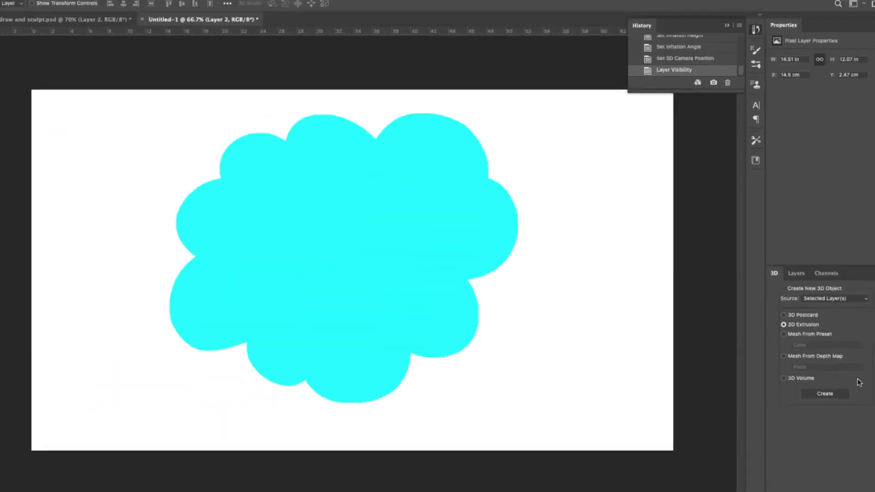
pyautogui.press('alt')
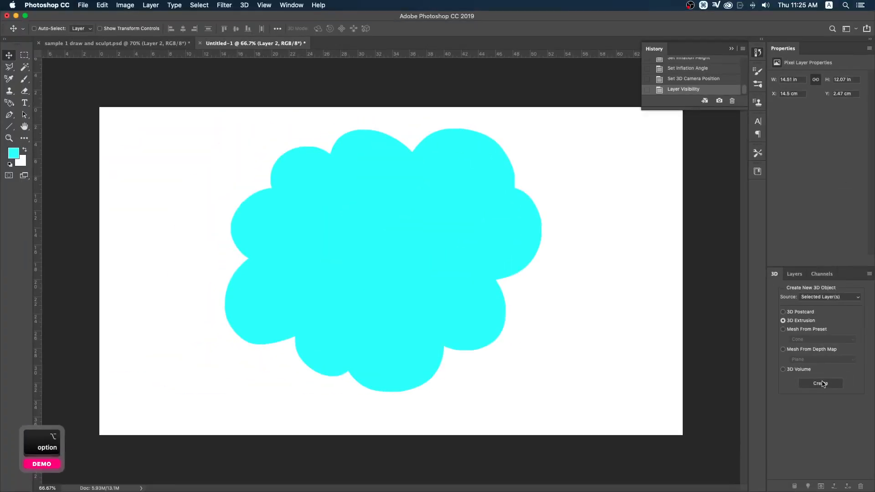
pyautogui.click(826, 371)
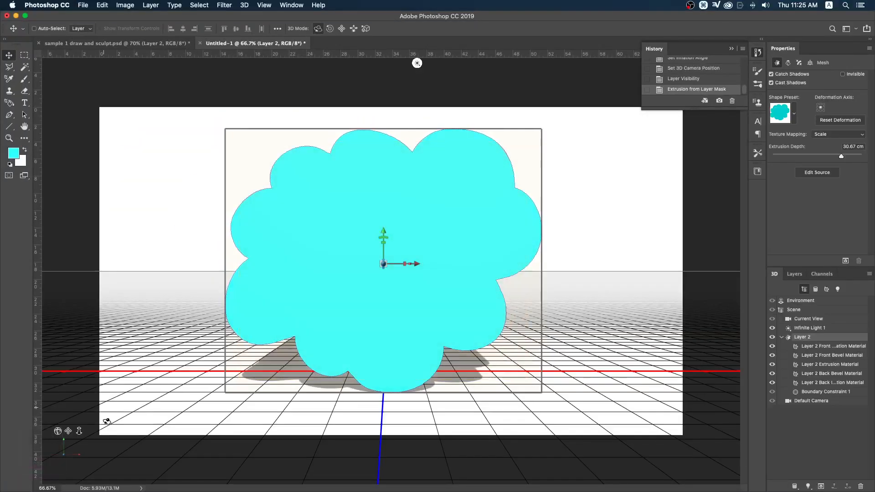
# Step: Set the 3D cloud's extrusion depth to 0 cm
pyautogui.moveTo(59, 432); pyautogui.dragTo(92, 427)
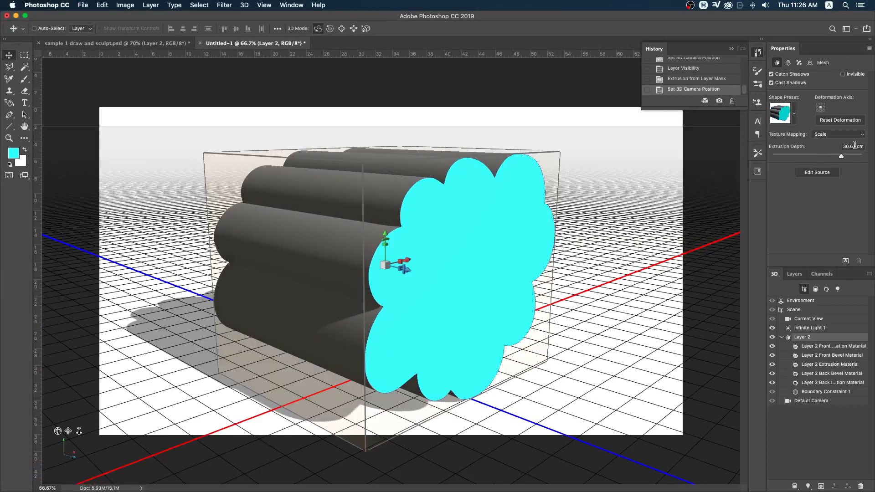
pyautogui.press('super+a')
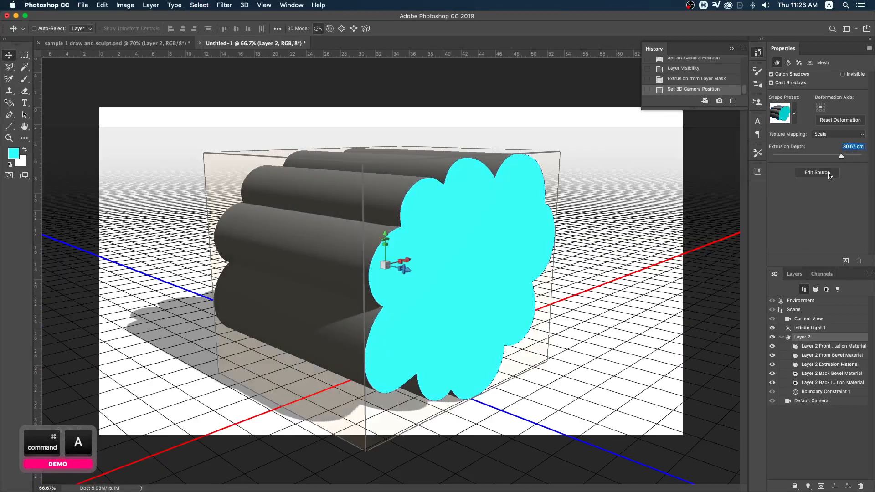
pyautogui.write('0')
pyautogui.press('Return')
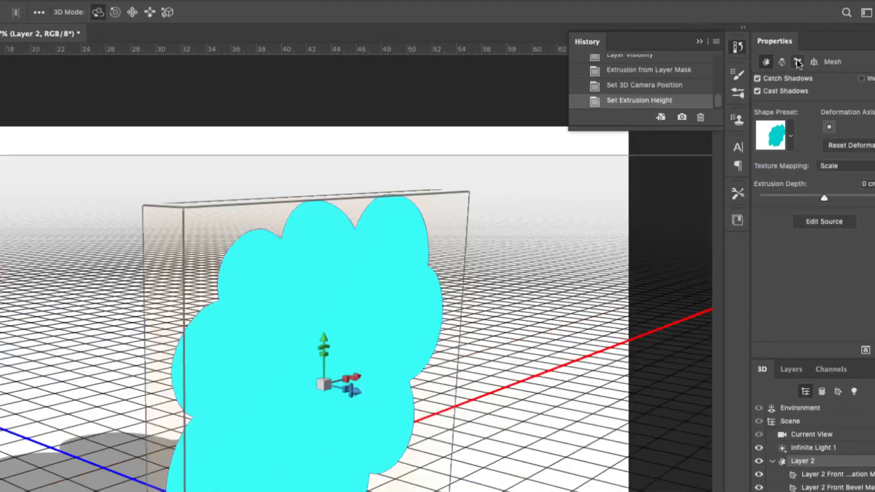
# Step: Try inflating only the cloud's front cap to 21% strength at a 90° angle and inspect its back
pyautogui.click(799, 62)
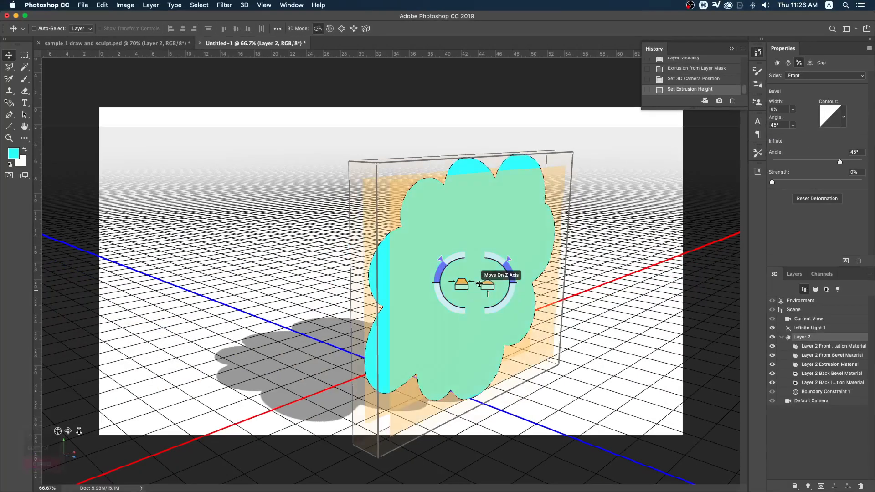
pyautogui.moveTo(487, 283)
pyautogui.mouseDown()
pyautogui.moveTo(492, 245)
pyautogui.moveTo(503, 256)
pyautogui.moveTo(469, 247)
pyautogui.moveTo(488, 291)
pyautogui.mouseUp()
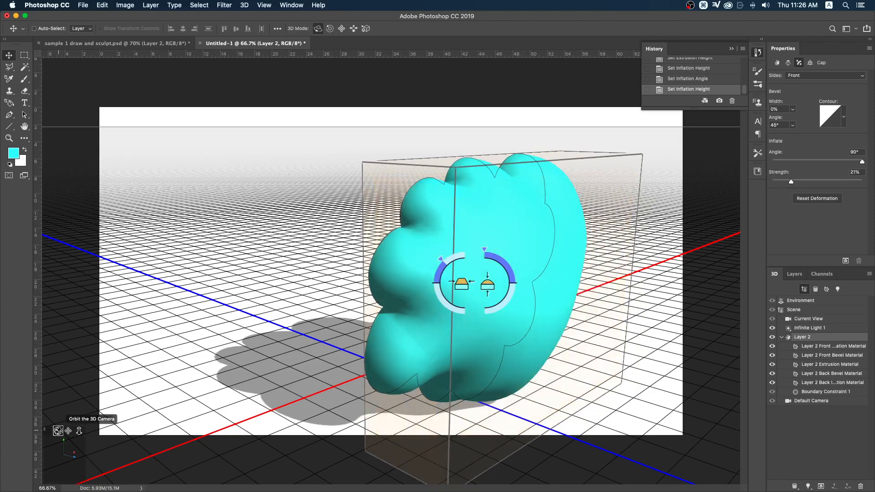
pyautogui.moveTo(57, 430); pyautogui.dragTo(524, 424)
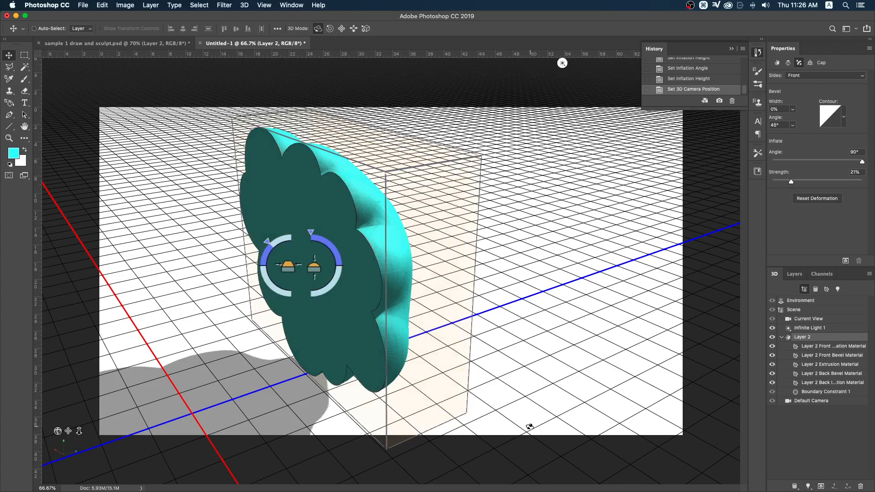
pyautogui.moveTo(67, 430); pyautogui.dragTo(129, 436)
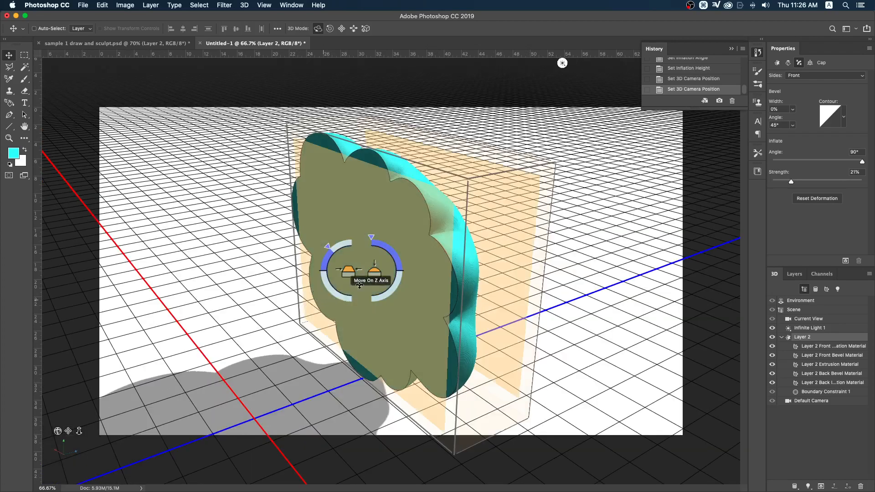
pyautogui.hotkey('ctrl', '=')
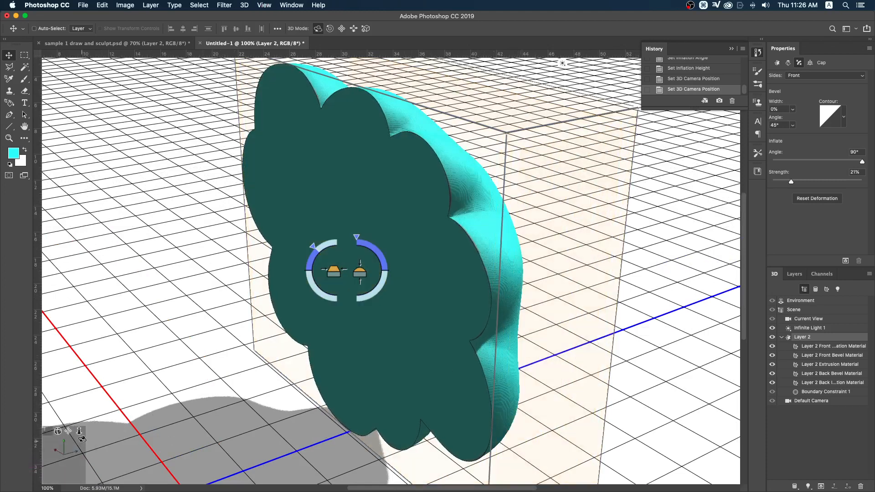
# Step: Revert the cloud to the history state right after its extrusion depth was set
pyautogui.click(693, 68)
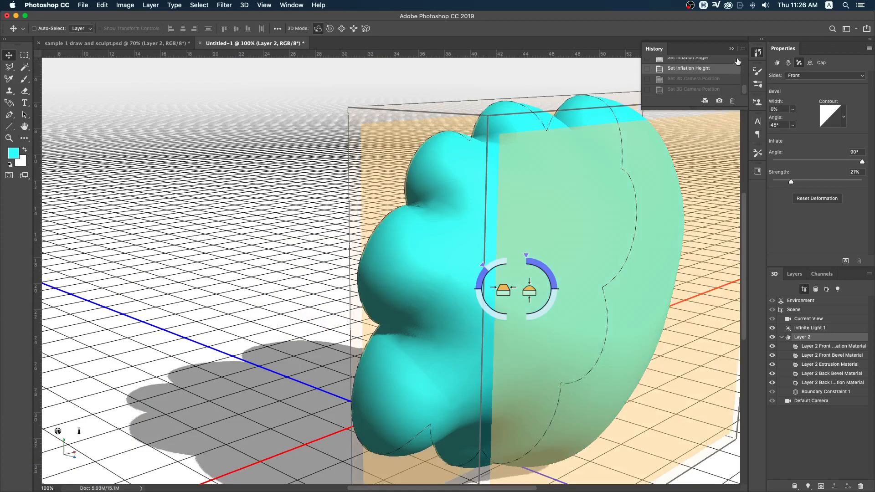
pyautogui.scroll(2, 746, 91)
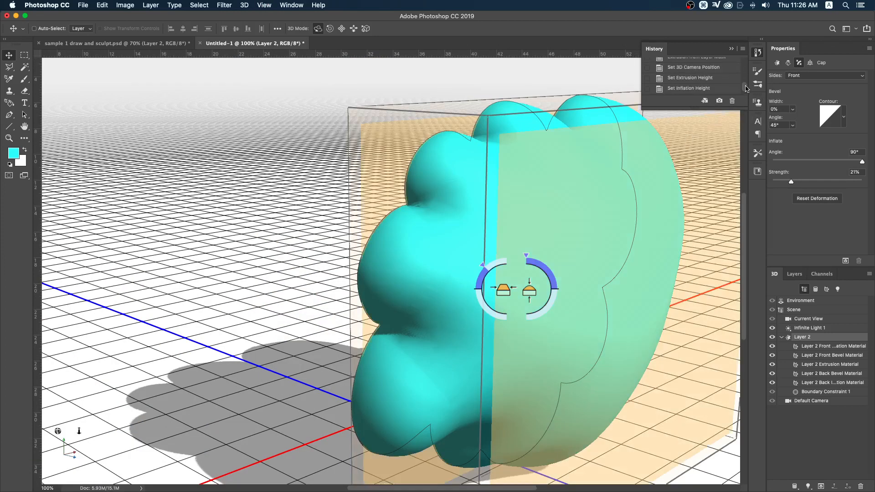
pyautogui.click(706, 78)
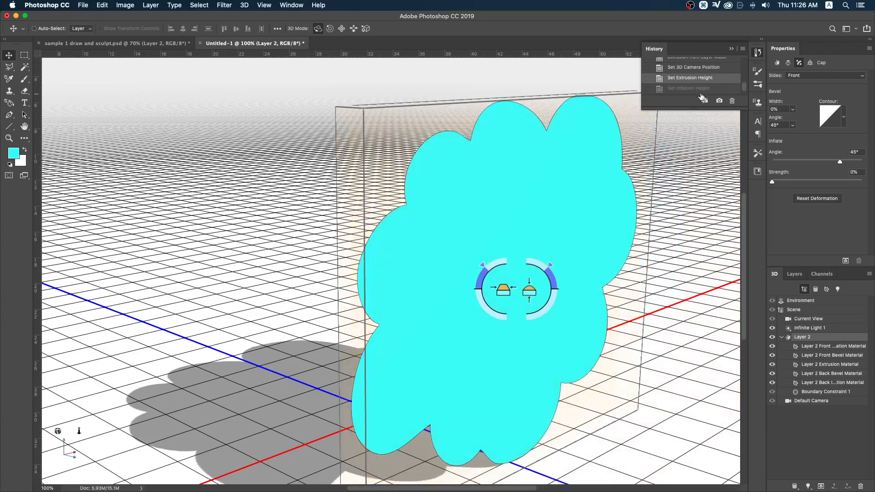
pyautogui.click(284, 4)
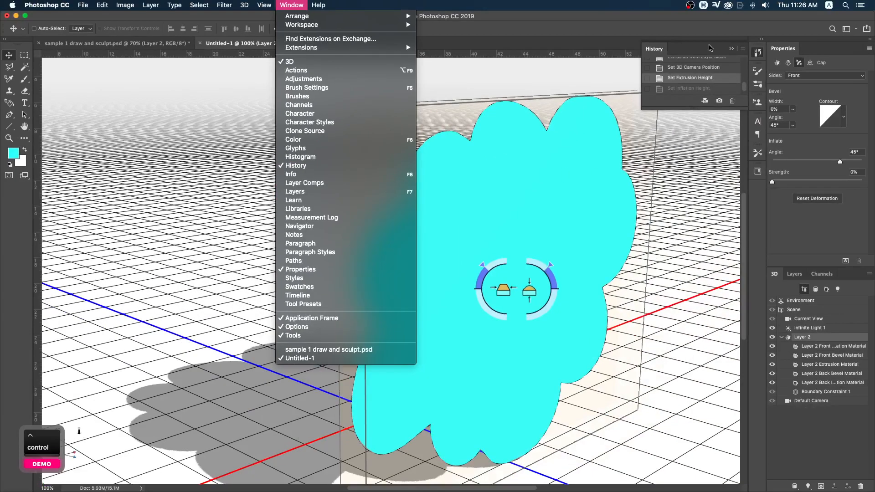
pyautogui.click(686, 51)
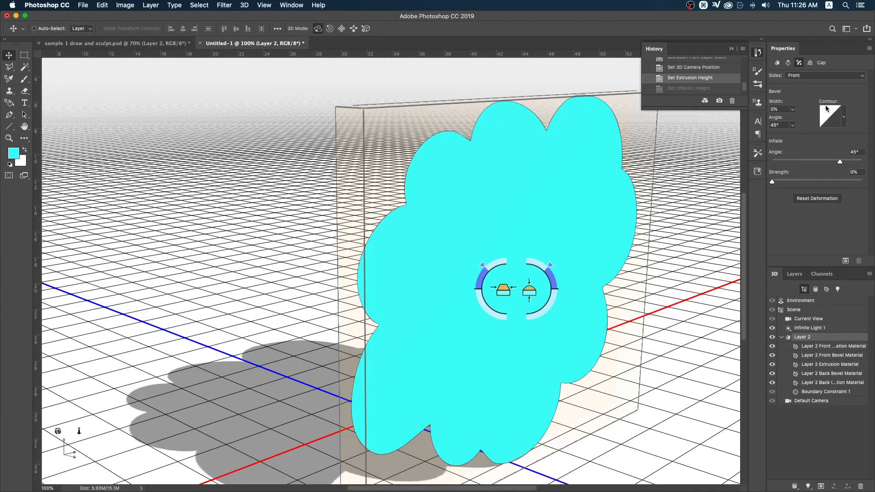
# Step: Set the cloud's cap to front and back, then inflate it to 22% strength at a 90° angle
pyautogui.click(807, 77)
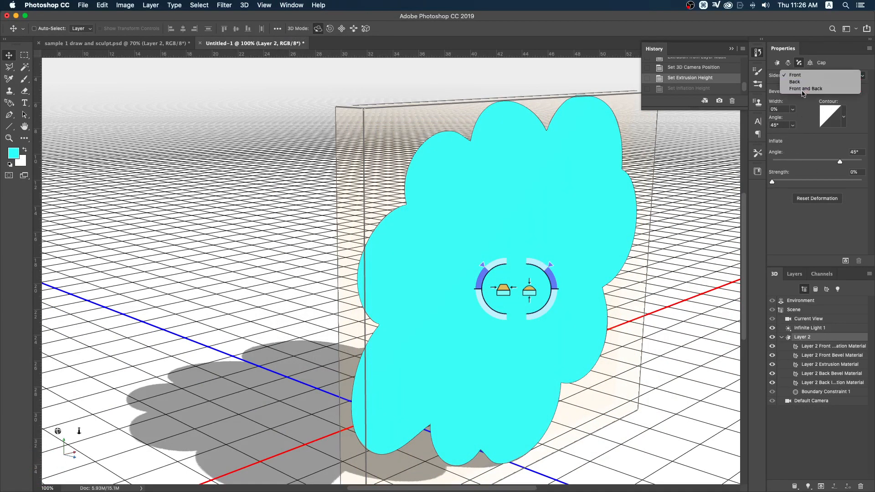
pyautogui.click(803, 90)
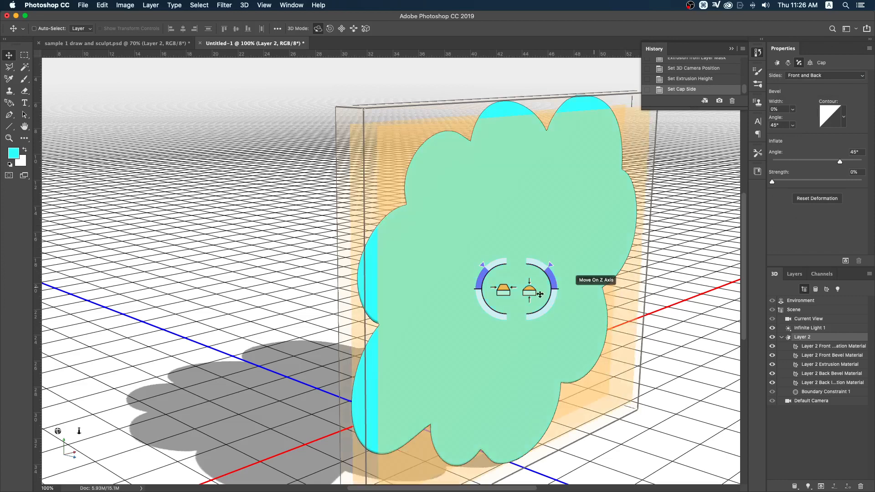
pyautogui.moveTo(529, 289); pyautogui.dragTo(529, 233)
pyautogui.moveTo(549, 263); pyautogui.dragTo(527, 259)
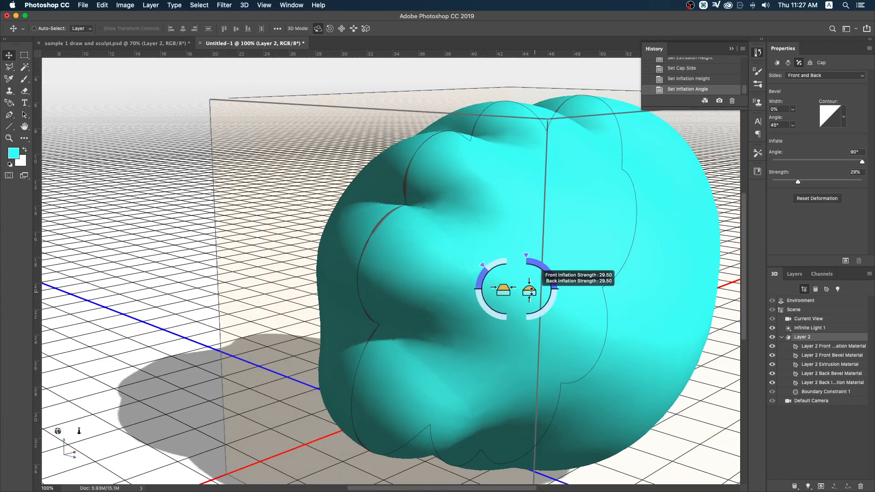
pyautogui.moveTo(528, 302); pyautogui.dragTo(526, 302)
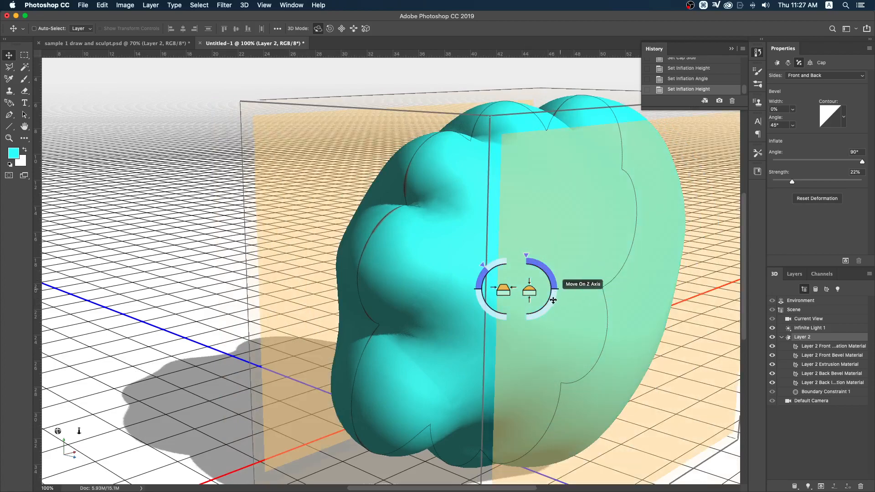
# Step: Reduce the cloud's inflation strength to 12% while viewing it from the side
pyautogui.moveTo(67, 433)
pyautogui.mouseDown()
pyautogui.moveTo(58, 425)
pyautogui.moveTo(78, 433)
pyautogui.mouseUp()
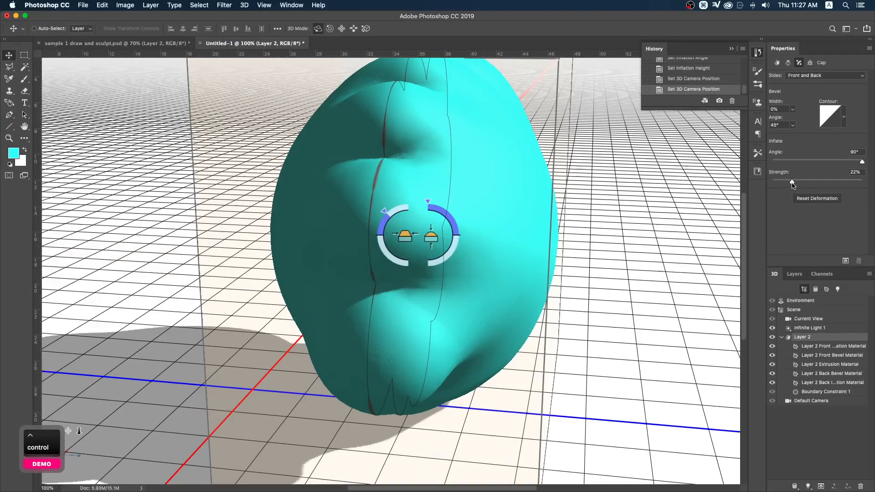
pyautogui.moveTo(792, 183); pyautogui.dragTo(783, 183)
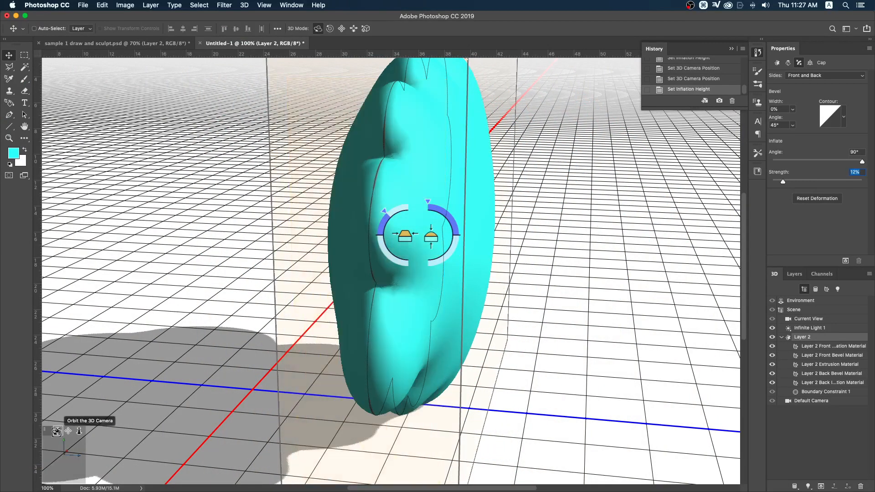
pyautogui.moveTo(57, 431); pyautogui.dragTo(62, 434)
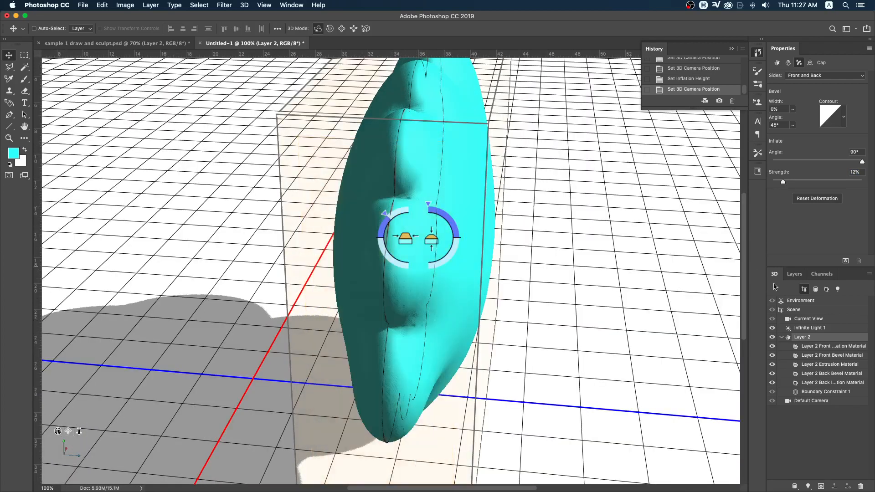
# Step: Set the diffuse color of the cloud's front inflation material to the cyan foreground color
pyautogui.click(836, 348)
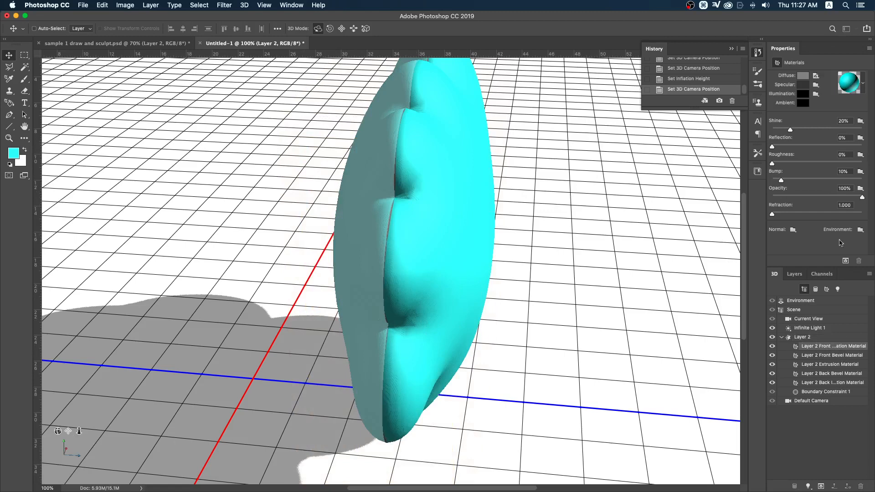
pyautogui.click(803, 76)
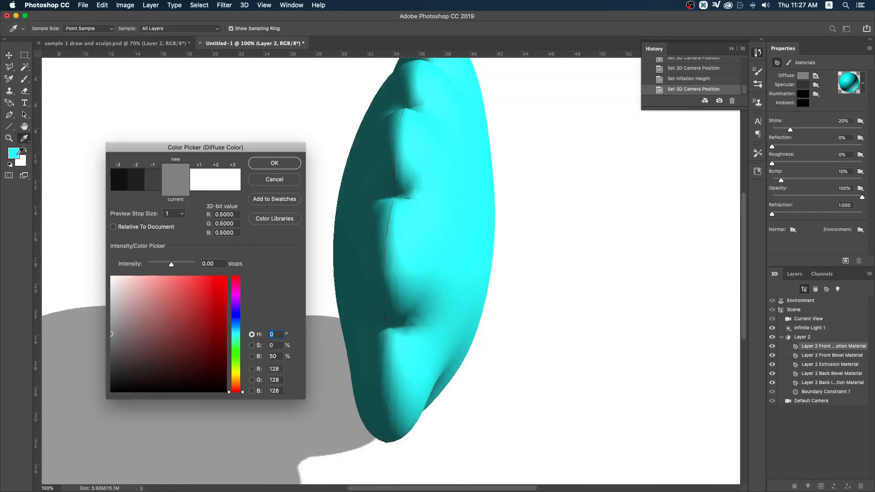
pyautogui.click(19, 153)
pyautogui.click(264, 164)
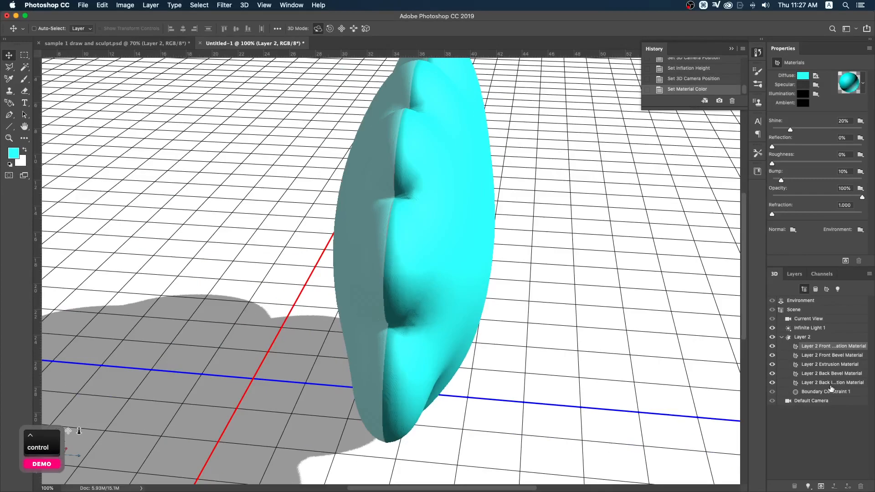
# Step: Apply the same cyan diffuse color to all five cloud materials and check the extrusion and back inflation materials
pyautogui.keyDown('shift'); pyautogui.click(832, 386); pyautogui.keyUp('shift')
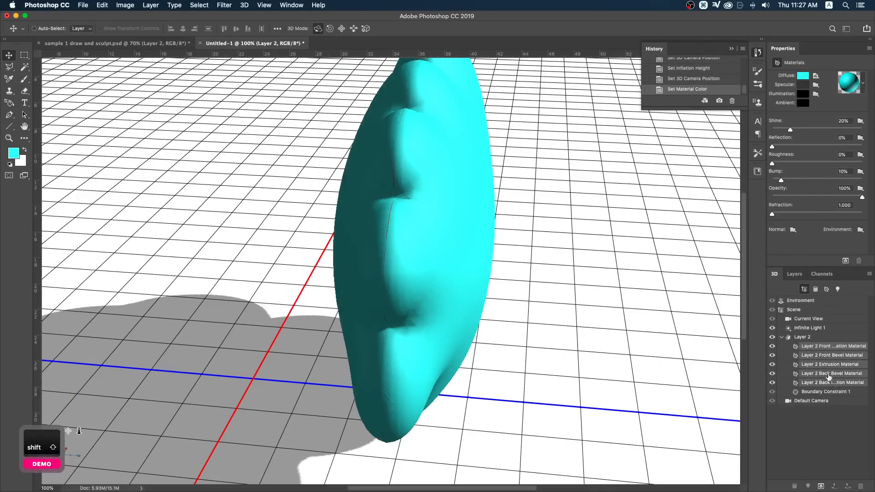
pyautogui.click(805, 78)
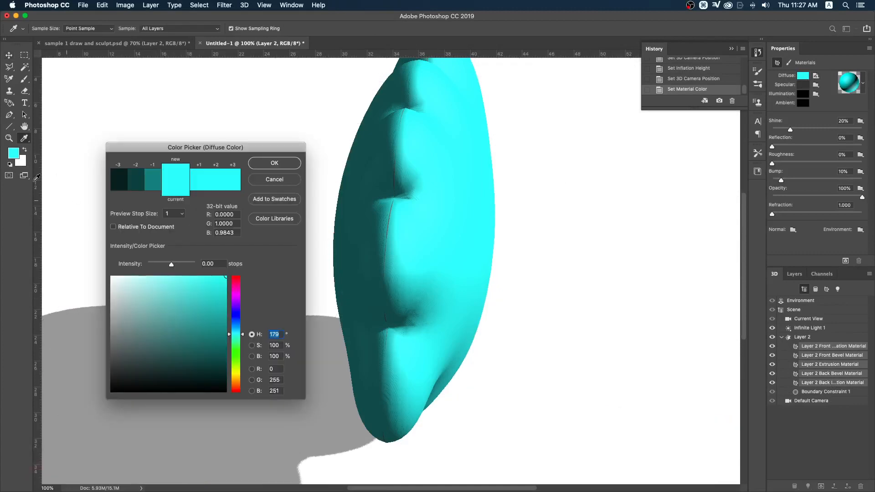
pyautogui.click(274, 164)
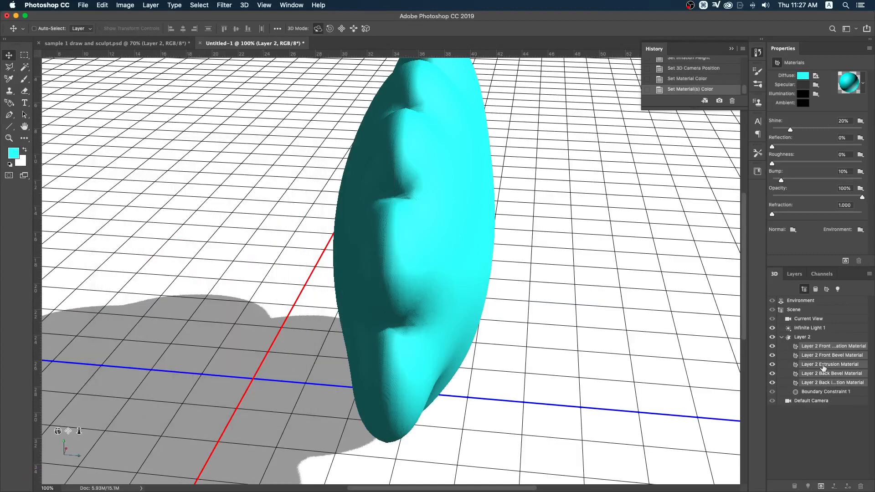
pyautogui.click(827, 359)
pyautogui.click(831, 366)
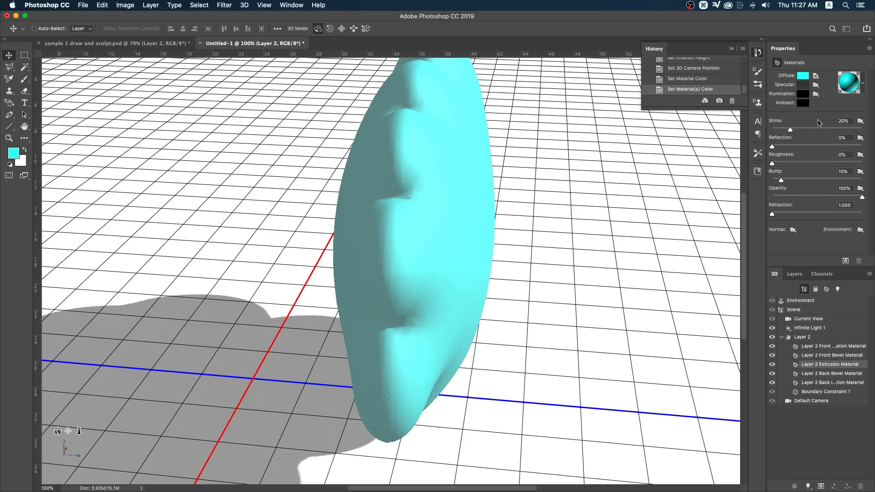
pyautogui.click(836, 382)
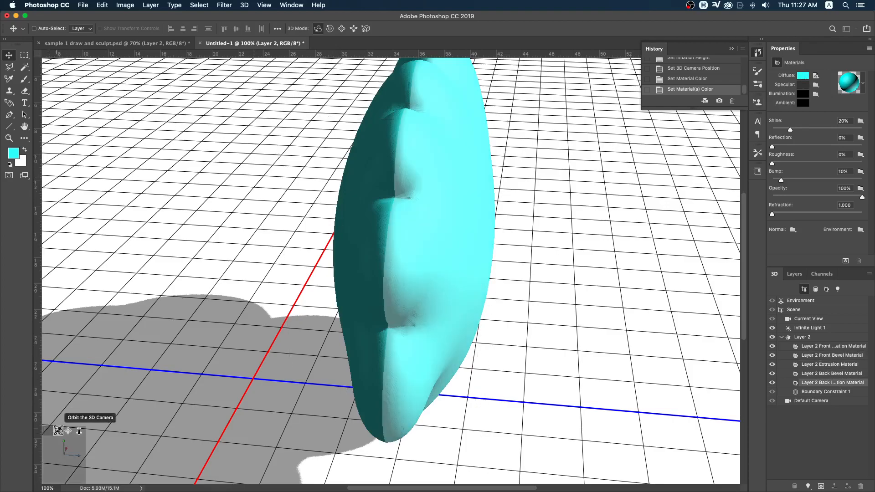
# Step: Show the heart layer again and merge it with the cloud into a single 3D layer
pyautogui.moveTo(58, 431)
pyautogui.mouseDown()
pyautogui.moveTo(29, 425)
pyautogui.moveTo(69, 438)
pyautogui.mouseUp()
pyautogui.click(797, 274)
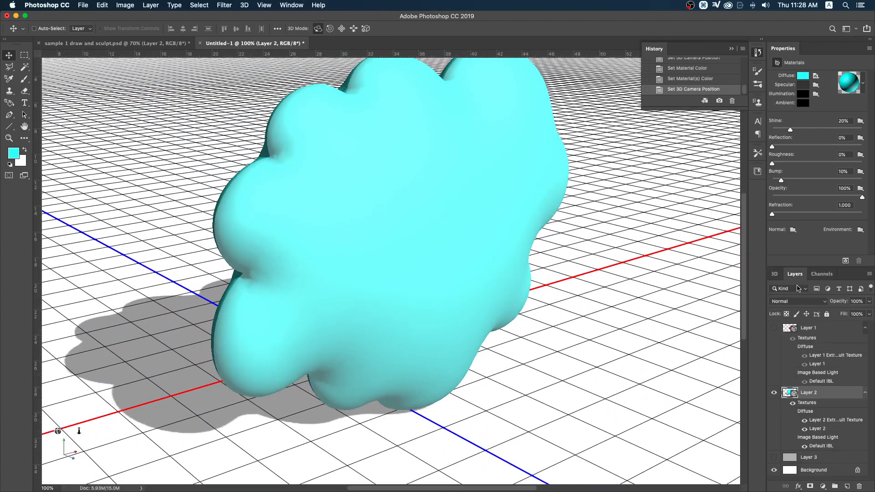
pyautogui.click(773, 329)
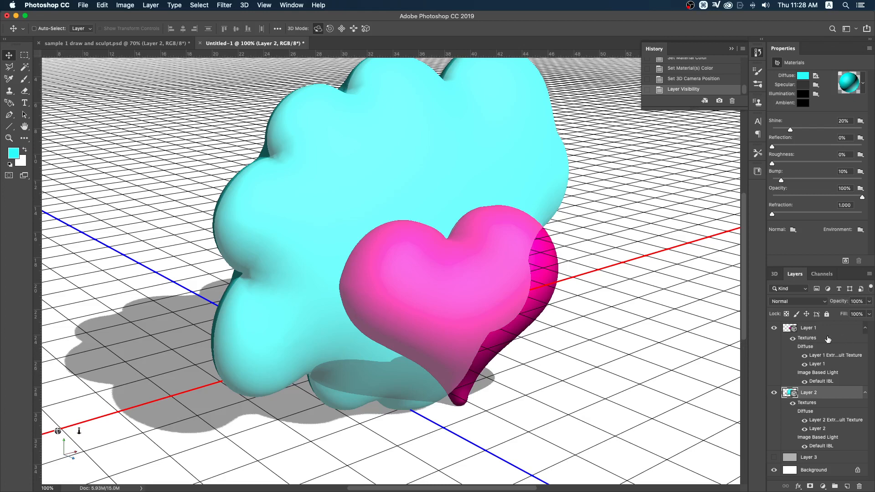
pyautogui.keyDown('shift'); pyautogui.click(826, 337); pyautogui.keyUp('shift')
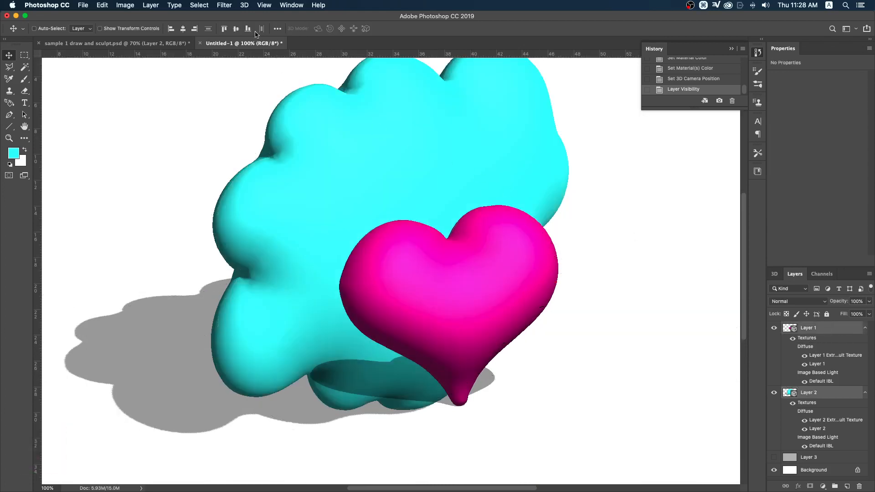
pyautogui.click(291, 5)
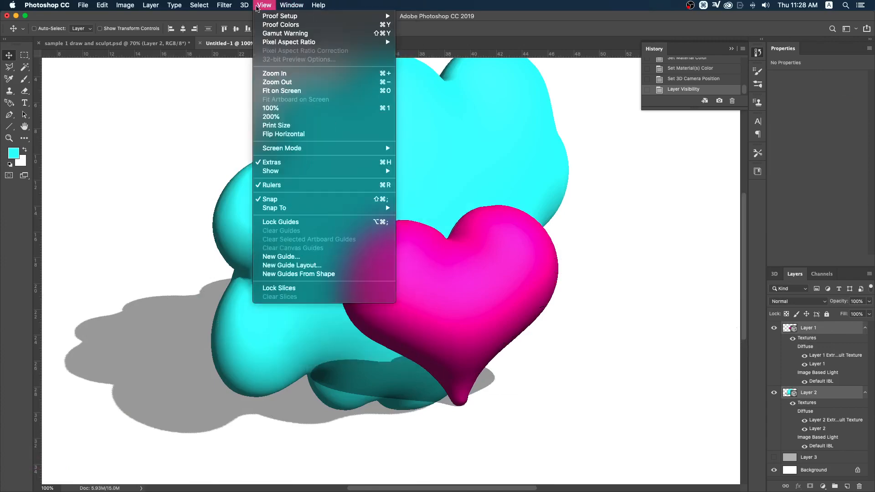
pyautogui.moveTo(270, 8)
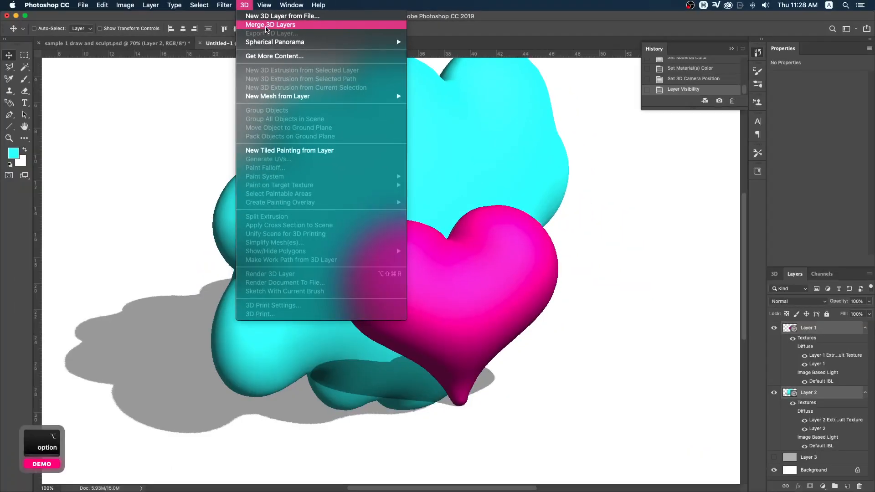
pyautogui.click(266, 23)
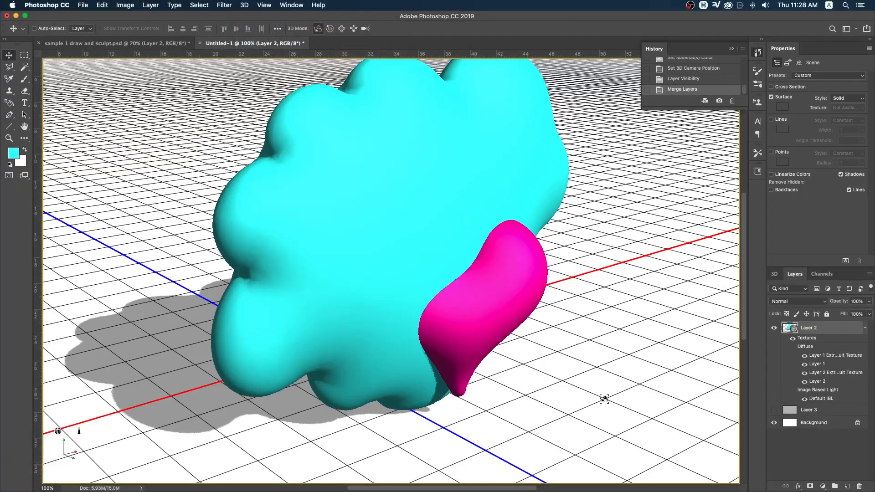
# Step: Select the heart object, Layer 1, in the merged 3D scene
pyautogui.click(775, 275)
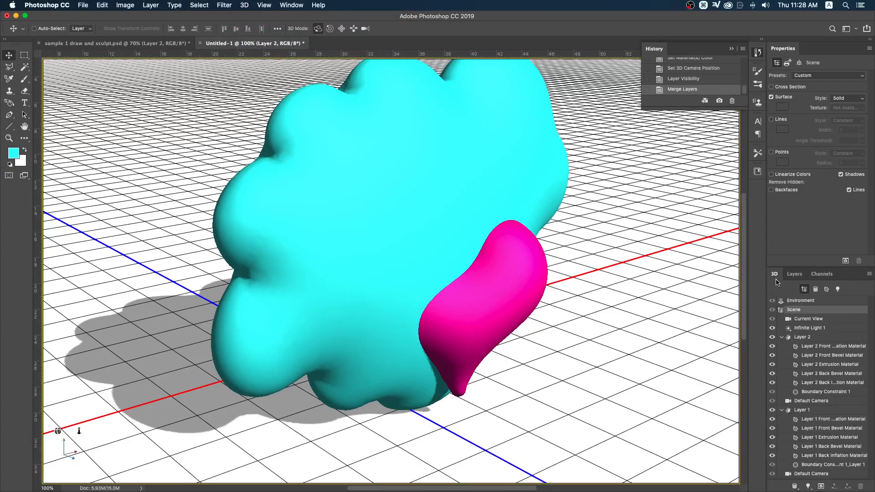
pyautogui.moveTo(580, 313); pyautogui.dragTo(729, 347)
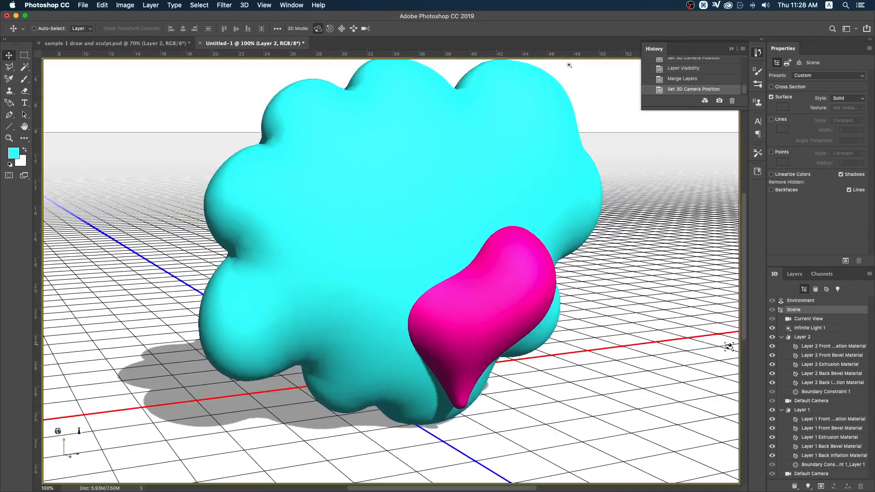
pyautogui.click(805, 411)
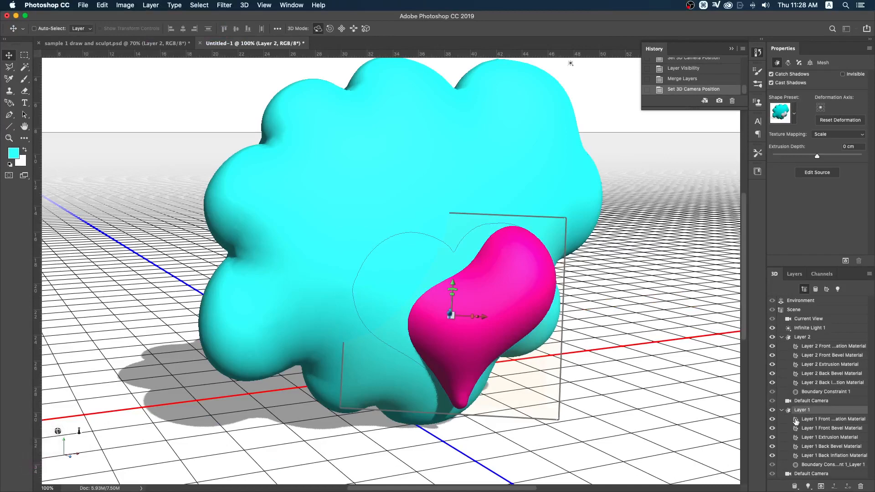
pyautogui.rightClick(803, 413)
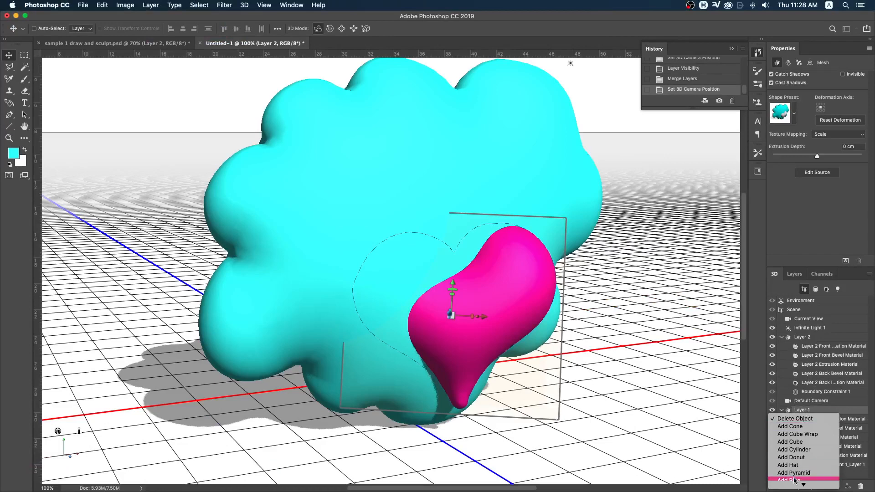
pyautogui.scroll(-5, 795, 480)
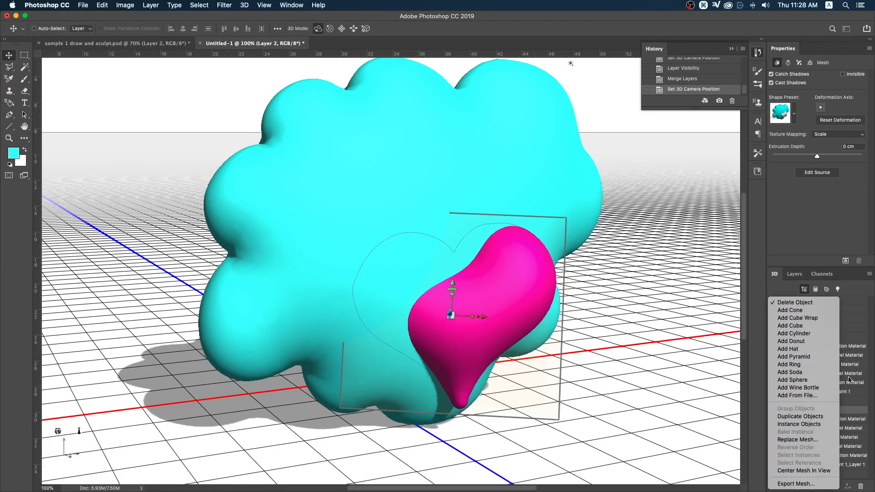
pyautogui.click(845, 413)
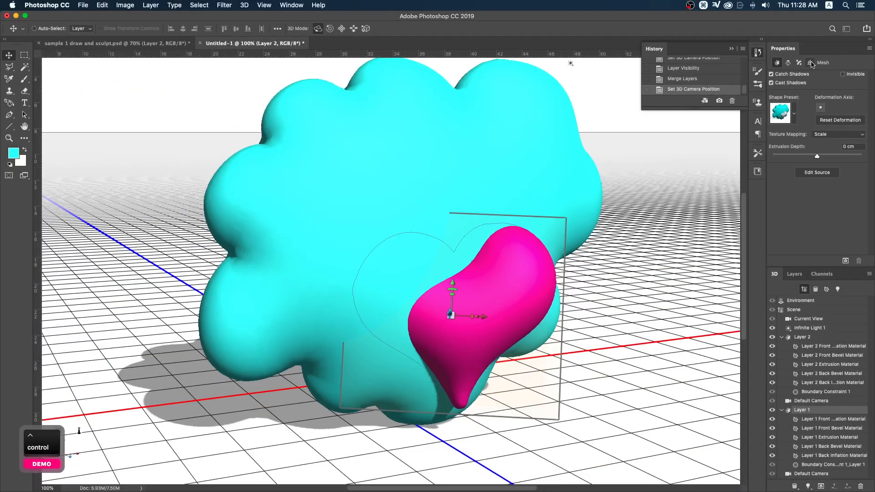
# Step: Reset the coordinates of the heart and the cloud so both objects sit at the scene origin
pyautogui.click(811, 63)
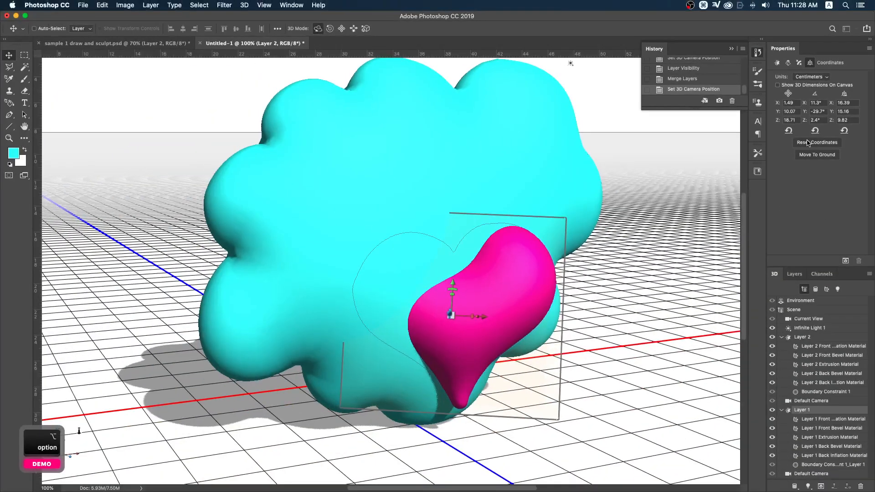
pyautogui.click(800, 136)
pyautogui.click(822, 155)
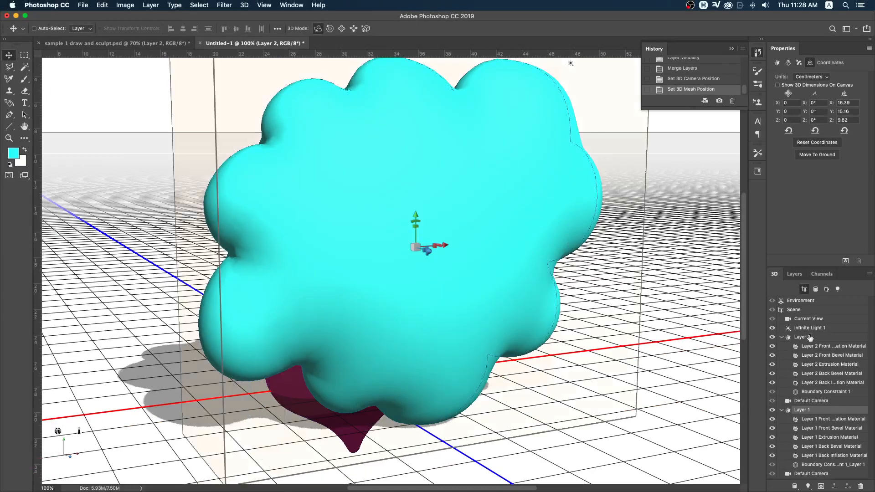
pyautogui.click(820, 144)
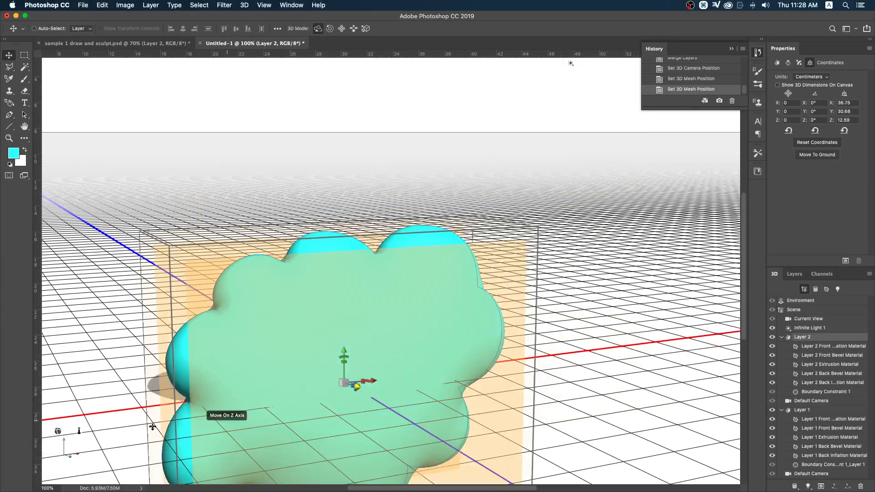
# Step: Select the cloud and heart objects together and move them to the ground plane
pyautogui.moveTo(68, 431); pyautogui.dragTo(85, 406)
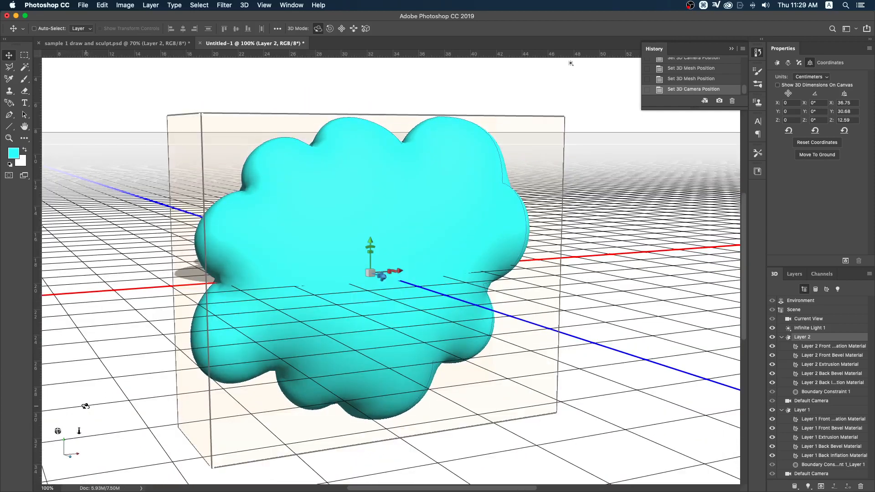
pyautogui.keyDown('shift'); pyautogui.click(808, 410); pyautogui.keyUp('shift')
pyautogui.click(818, 155)
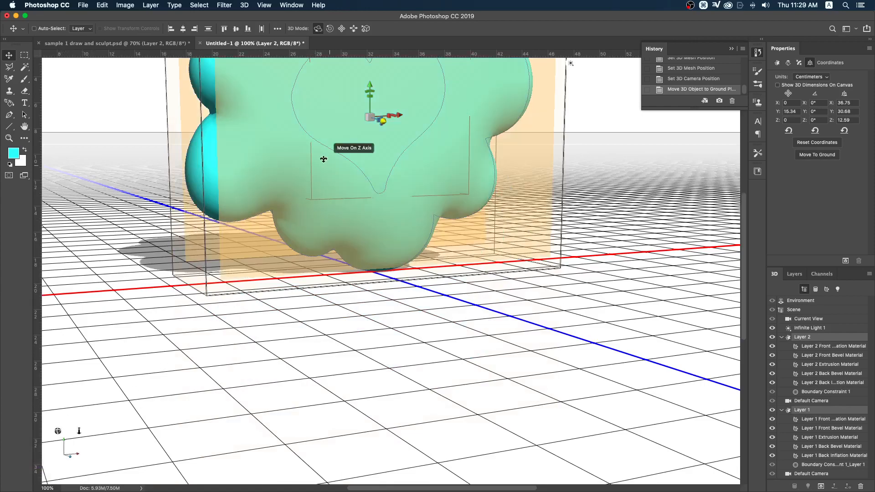
# Step: Undo the trial move of both objects, and move only the heart forward along Z to about 5.2 cm
pyautogui.moveTo(60, 431)
pyautogui.mouseDown()
pyautogui.moveTo(73, 452)
pyautogui.moveTo(69, 435)
pyautogui.mouseUp()
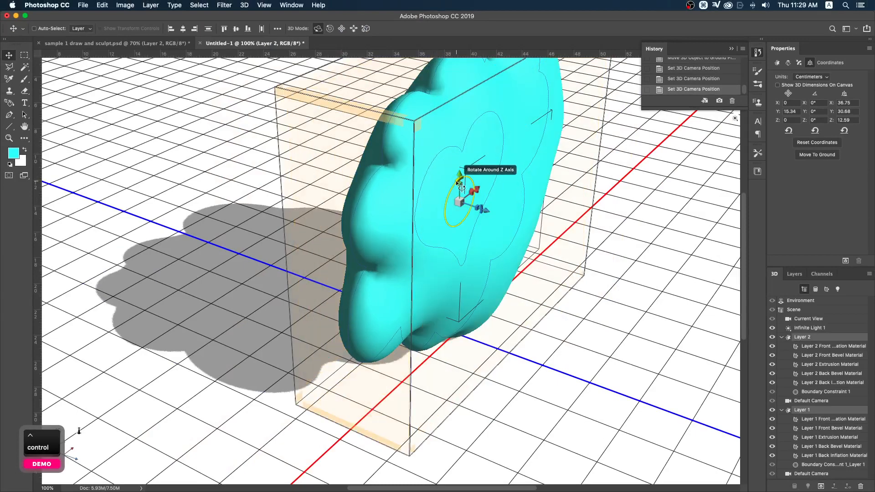
pyautogui.moveTo(451, 197); pyautogui.dragTo(480, 166)
pyautogui.press('super+z')
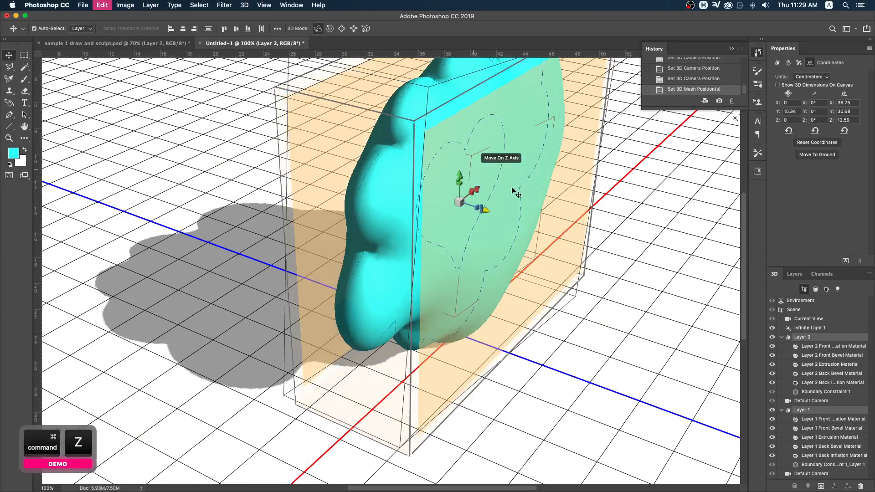
pyautogui.click(811, 410)
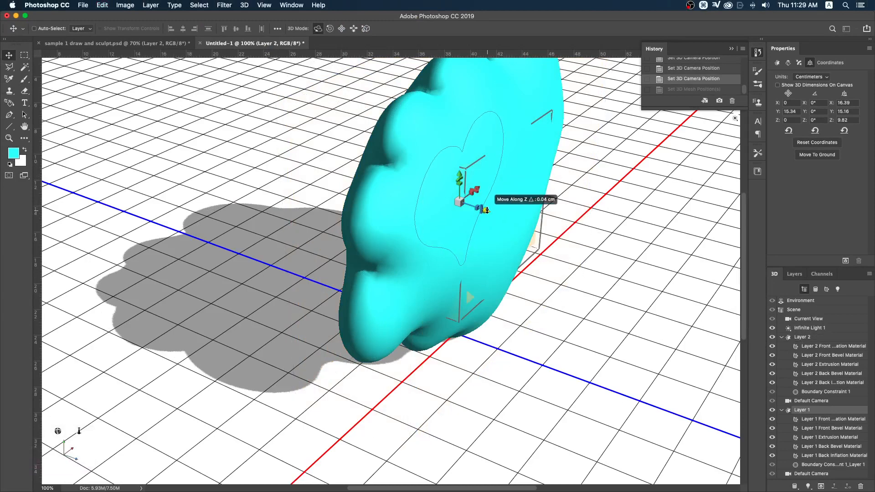
pyautogui.moveTo(486, 210); pyautogui.dragTo(537, 235)
pyautogui.moveTo(48, 431)
pyautogui.mouseDown()
pyautogui.moveTo(30, 410)
pyautogui.moveTo(28, 419)
pyautogui.moveTo(48, 417)
pyautogui.mouseUp()
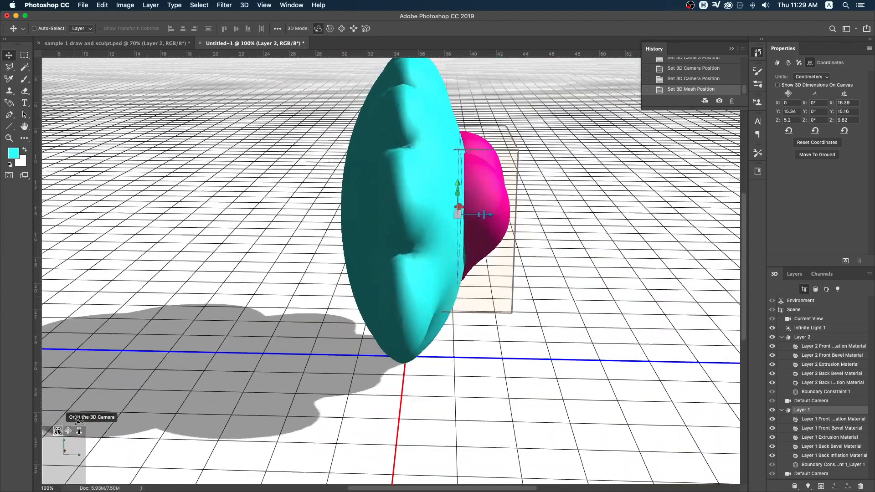
# Step: Set the heart's extrusion depth to about 11.31 cm
pyautogui.rightClick(811, 412)
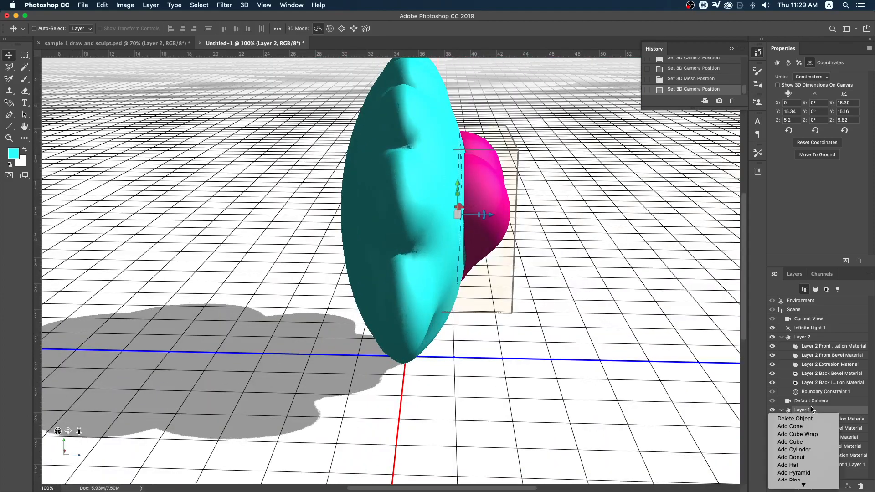
pyautogui.click(848, 413)
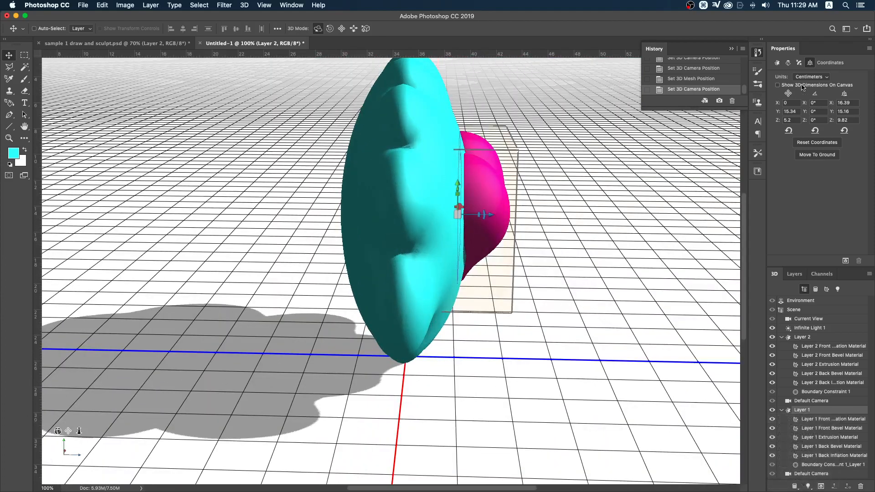
pyautogui.click(778, 63)
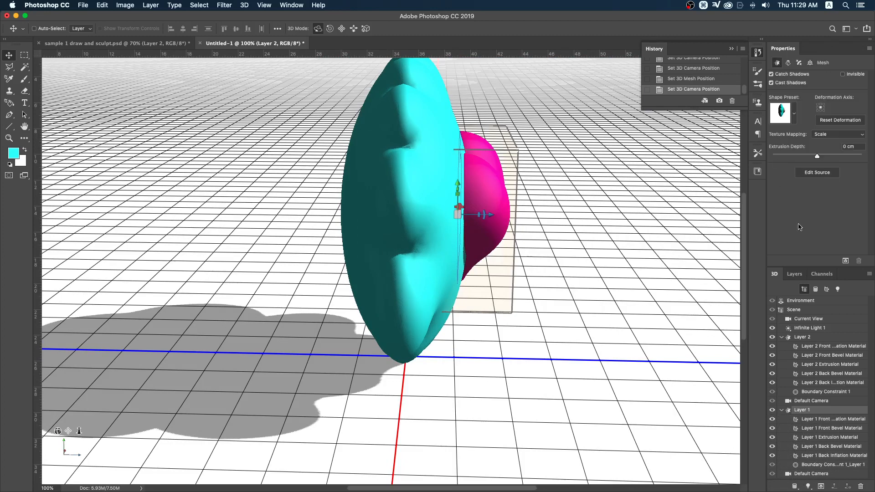
pyautogui.moveTo(817, 158)
pyautogui.mouseDown()
pyautogui.moveTo(837, 156)
pyautogui.moveTo(829, 157)
pyautogui.mouseUp()
# Step: Undo the heart's extrusion depth change together with the camera moves made after it
pyautogui.moveTo(58, 431); pyautogui.dragTo(196, 351)
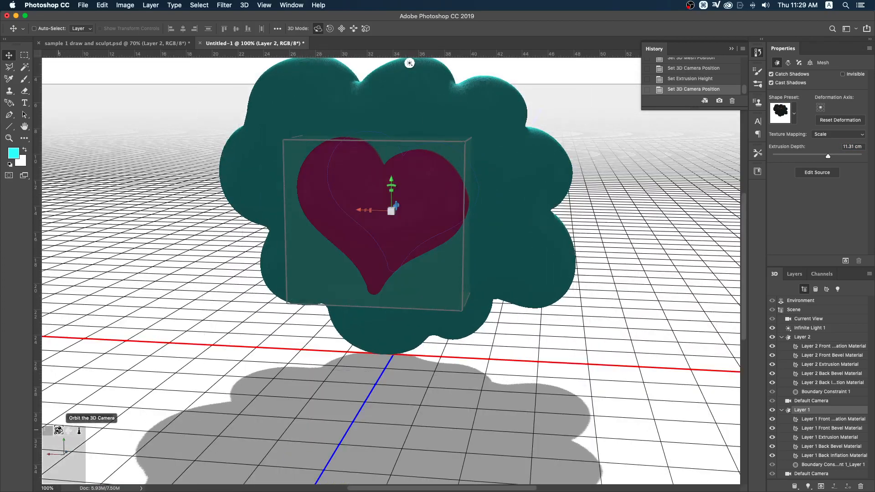
pyautogui.moveTo(58, 432); pyautogui.dragTo(25, 432)
pyautogui.press('super+z')
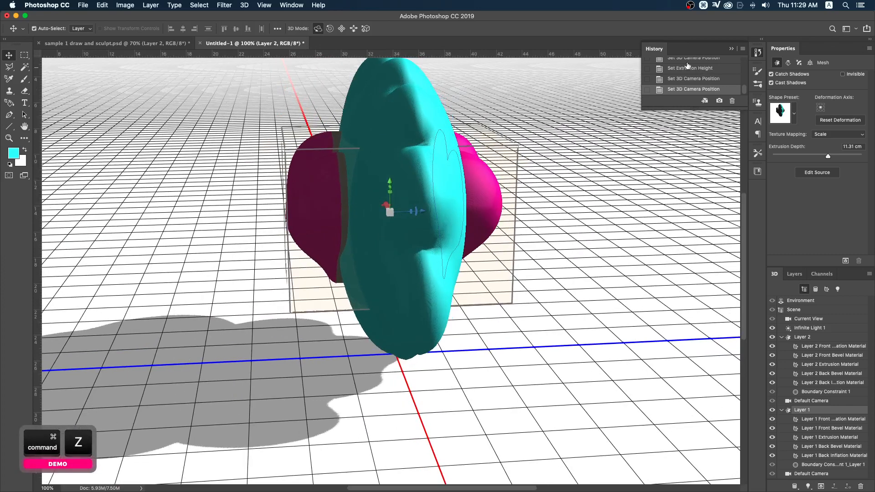
pyautogui.press('super+z')
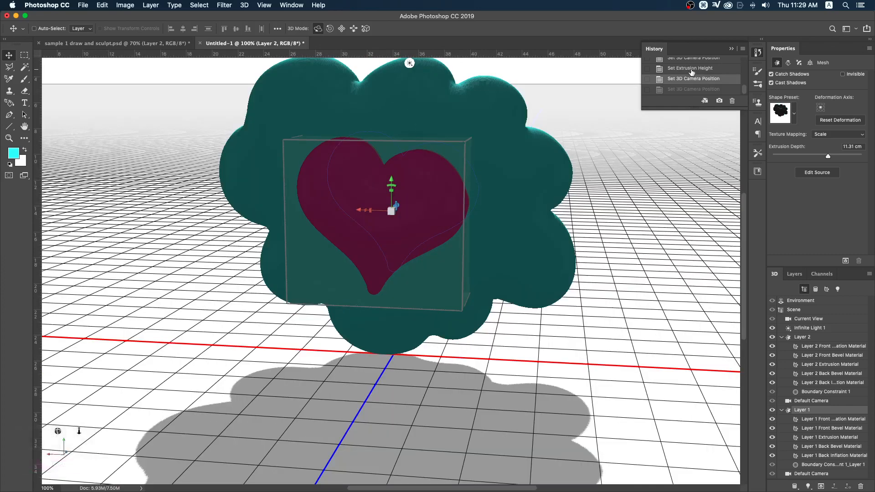
pyautogui.press('super+z')
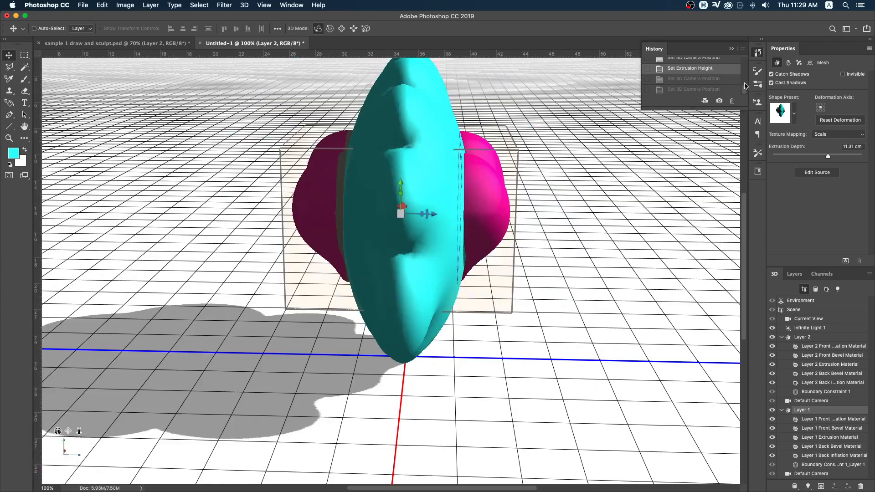
pyautogui.moveTo(744, 89); pyautogui.dragTo(744, 88)
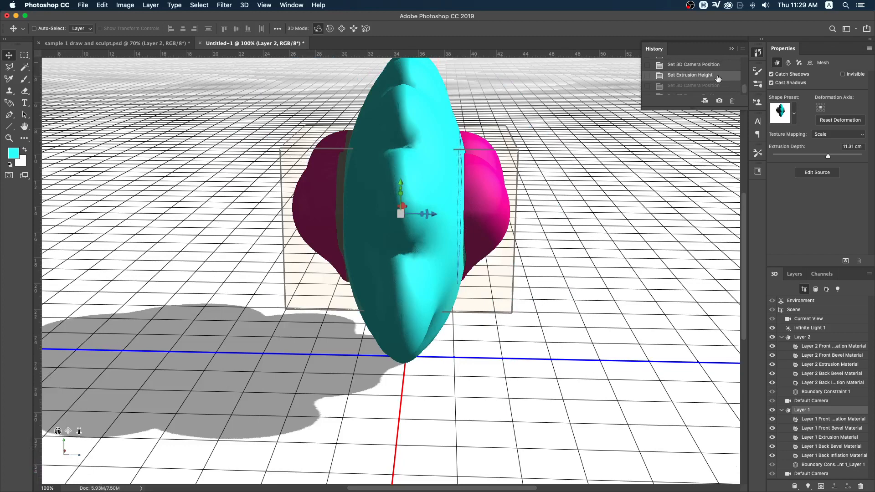
pyautogui.press('super+z')
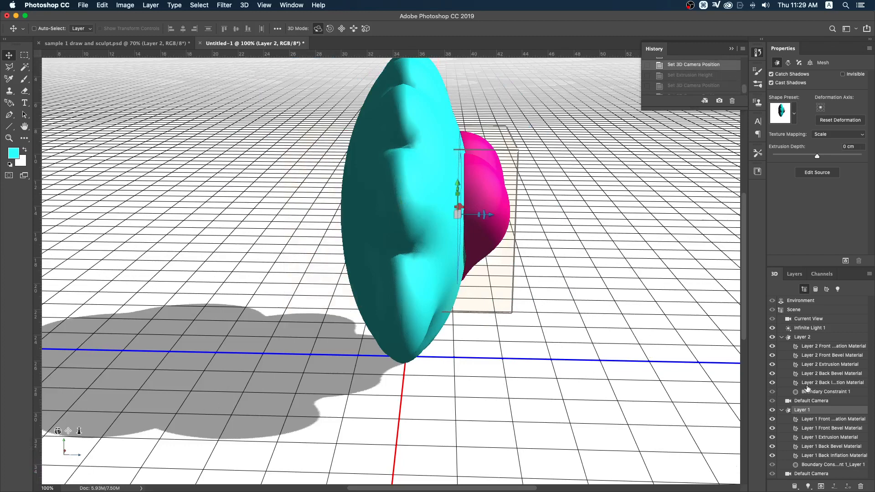
# Step: Duplicate the heart object and move the copy backward along Z through the cloud to about -5.64 cm
pyautogui.rightClick(807, 410)
pyautogui.moveTo(804, 484)
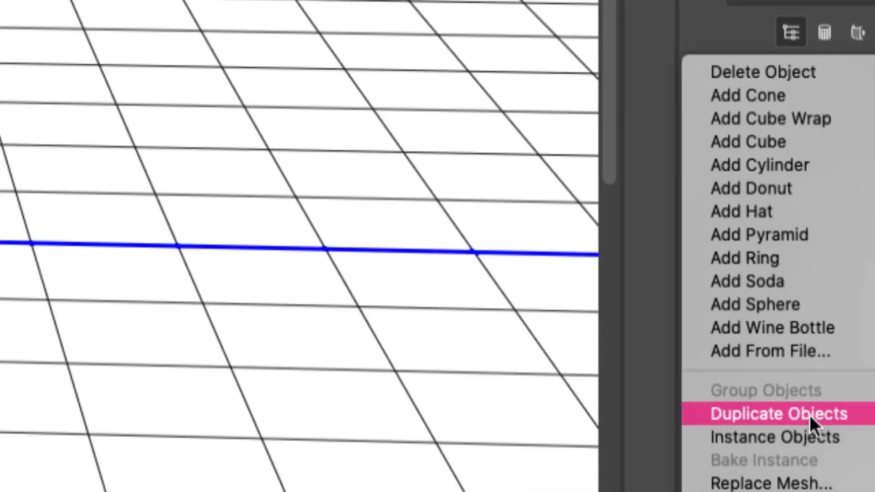
pyautogui.press('ctrl')
pyautogui.click(810, 416)
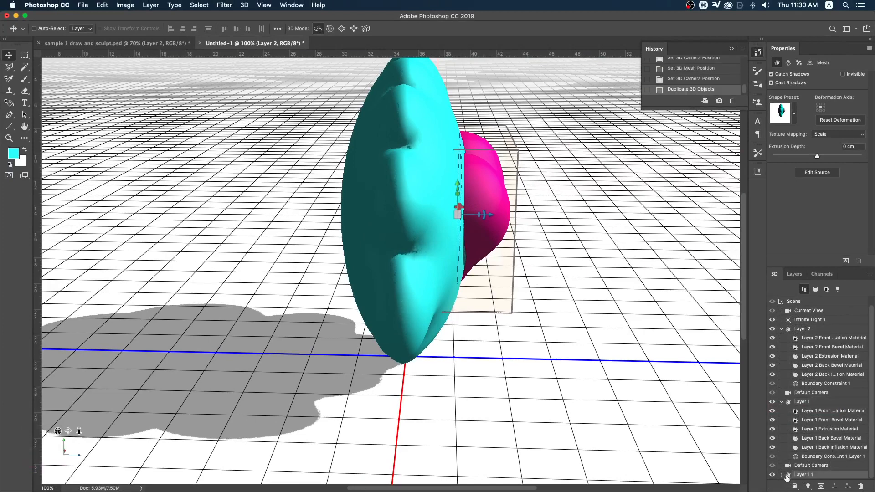
pyautogui.moveTo(483, 214); pyautogui.dragTo(378, 212)
# Step: Rotate Infinite Light 1 so it illuminates the back side of the cloud and the duplicated heart
pyautogui.moveTo(59, 431); pyautogui.dragTo(97, 427)
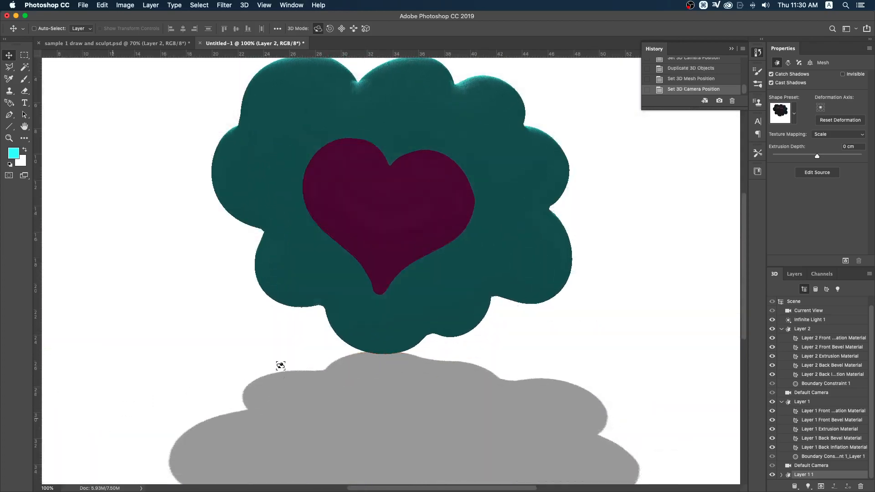
pyautogui.click(812, 321)
pyautogui.moveTo(387, 185); pyautogui.dragTo(560, 357)
pyautogui.moveTo(497, 418); pyautogui.dragTo(363, 454)
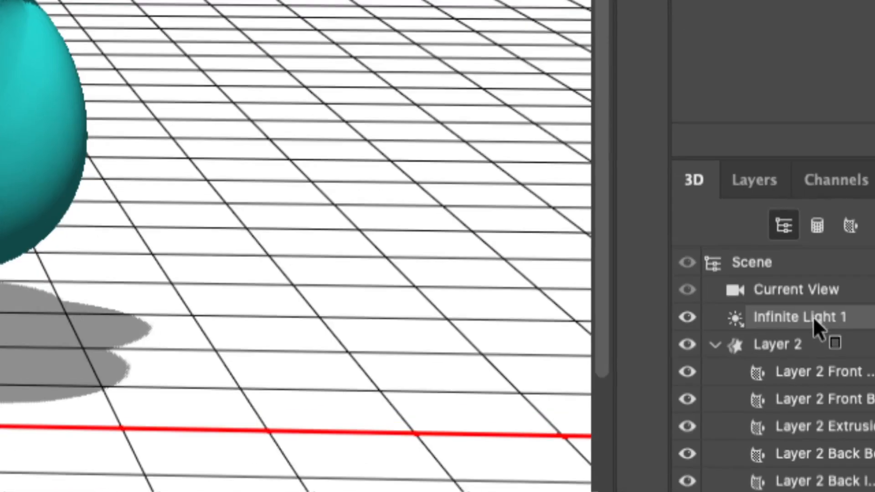
pyautogui.press('ctrl')
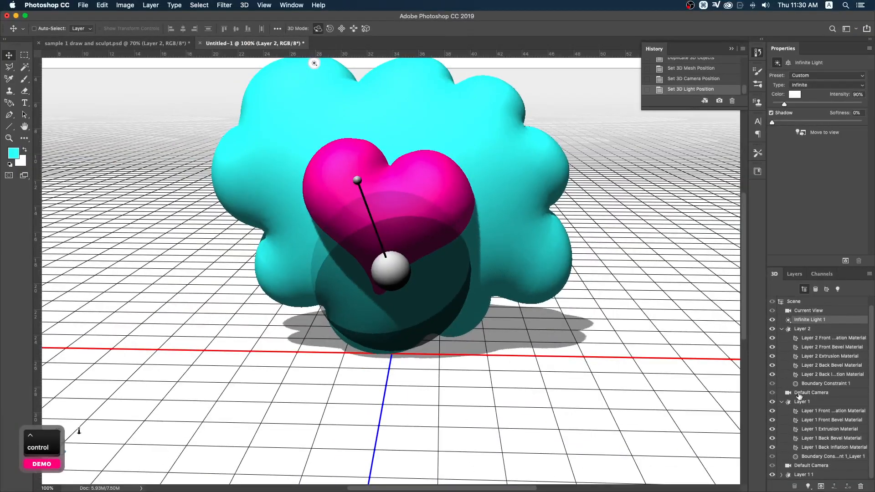
# Step: Select the duplicated heart and show its coordinates
pyautogui.click(807, 474)
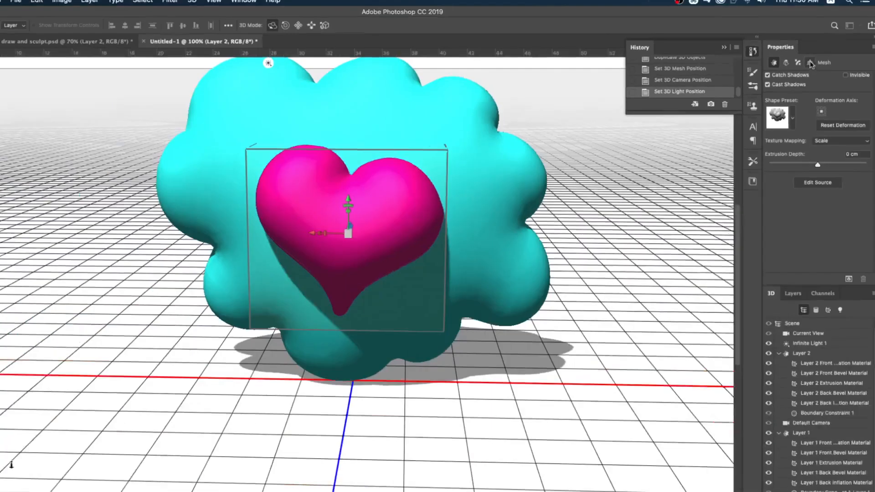
pyautogui.press('alt')
pyautogui.click(810, 62)
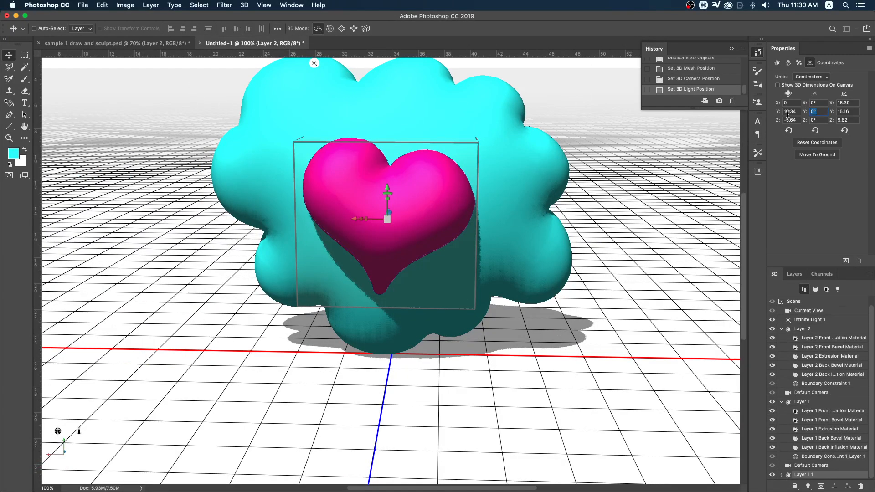
pyautogui.moveTo(58, 432); pyautogui.dragTo(64, 443)
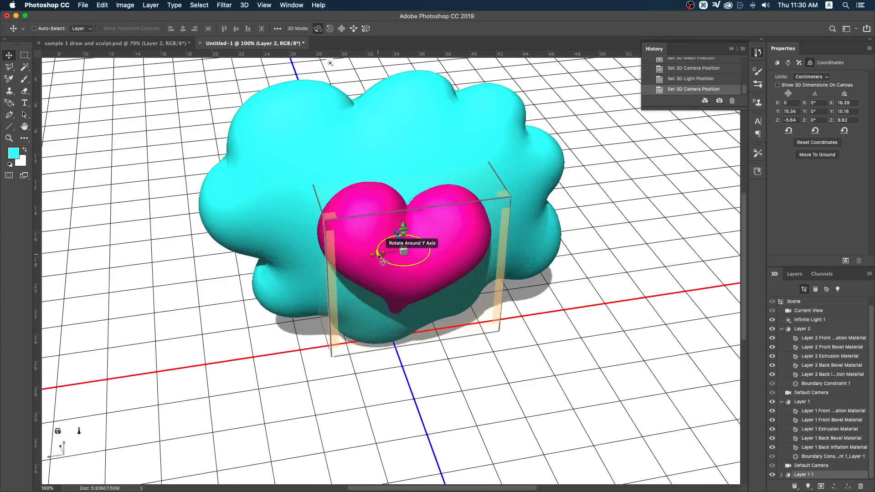
pyautogui.moveTo(382, 260); pyautogui.dragTo(666, 162)
pyautogui.press('super')
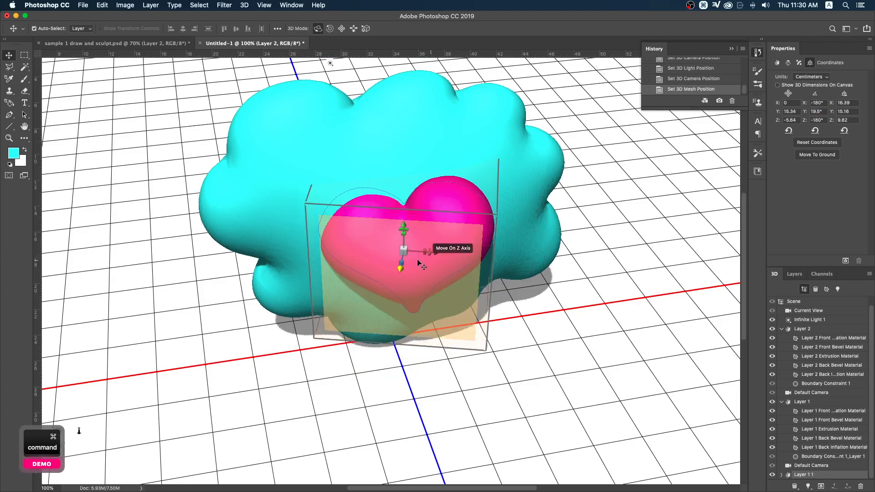
pyautogui.press('super+z')
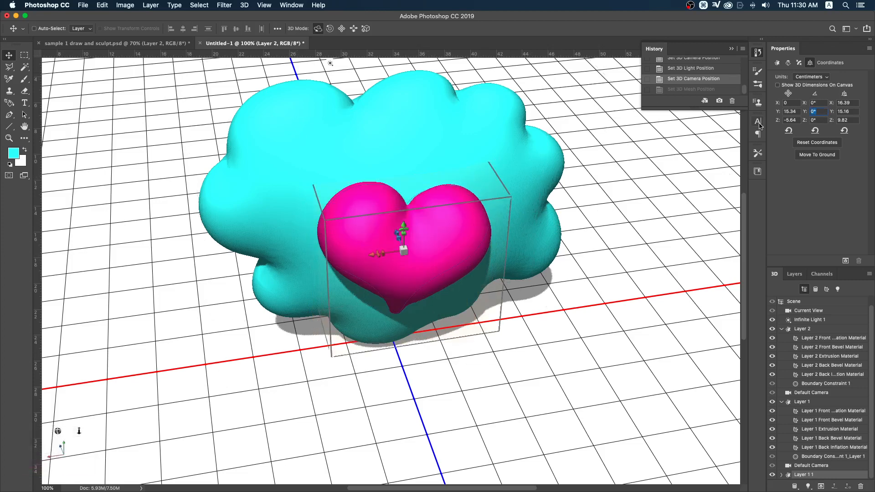
# Step: Rotate the duplicated heart by entering 180° for its Y rotation and 360° for its Z rotation
pyautogui.write('180')
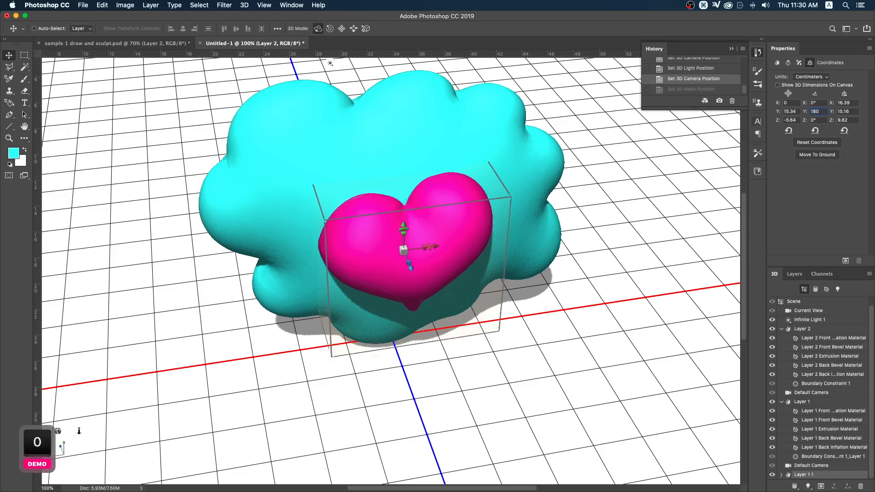
pyautogui.press('Return')
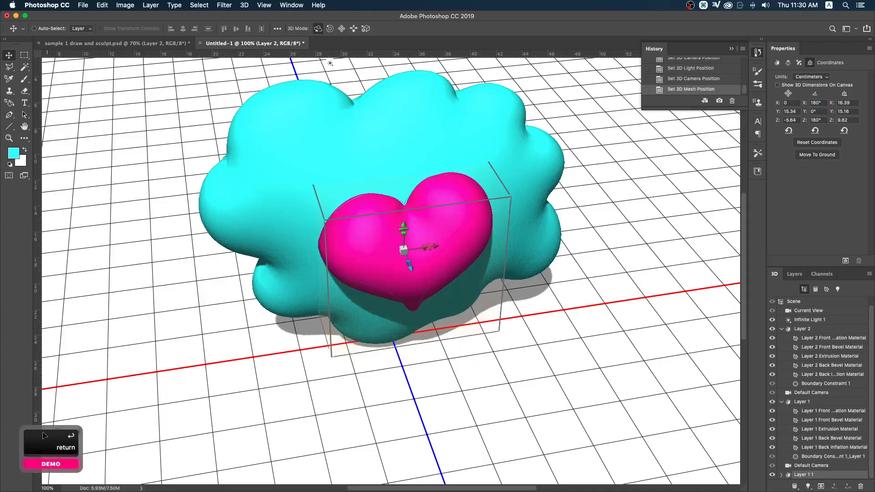
pyautogui.moveTo(58, 431); pyautogui.dragTo(178, 410)
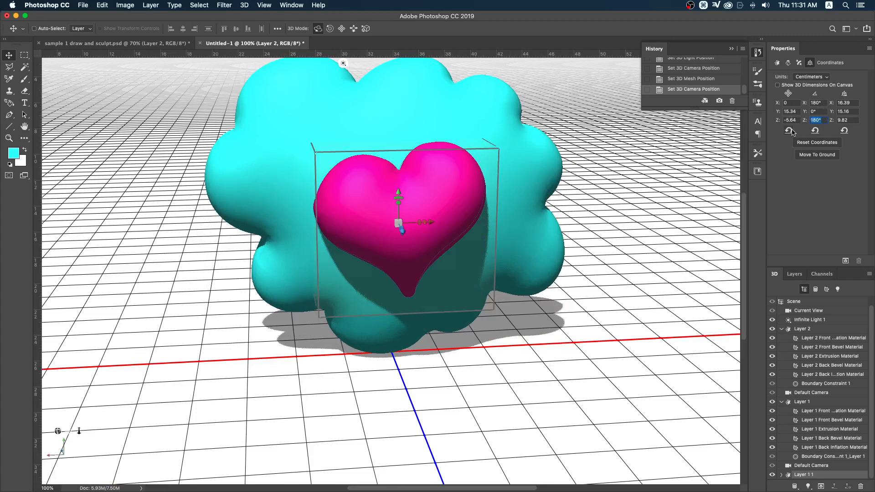
pyautogui.write('360')
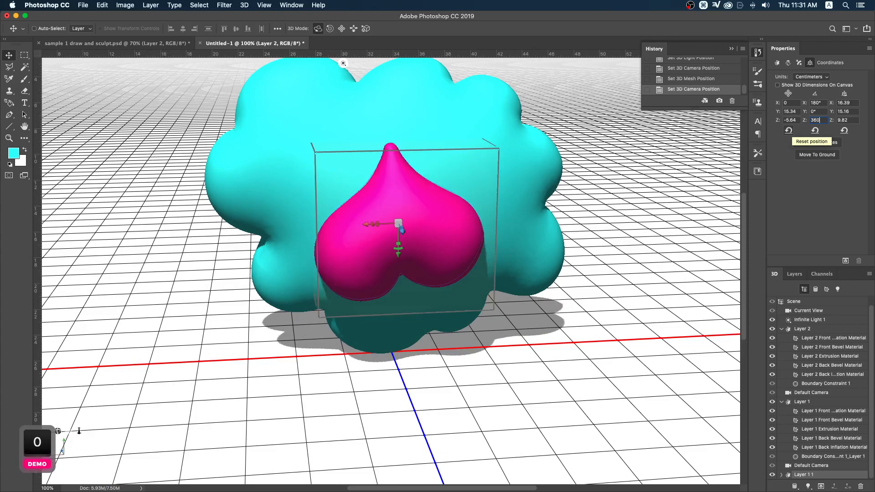
pyautogui.press('Return')
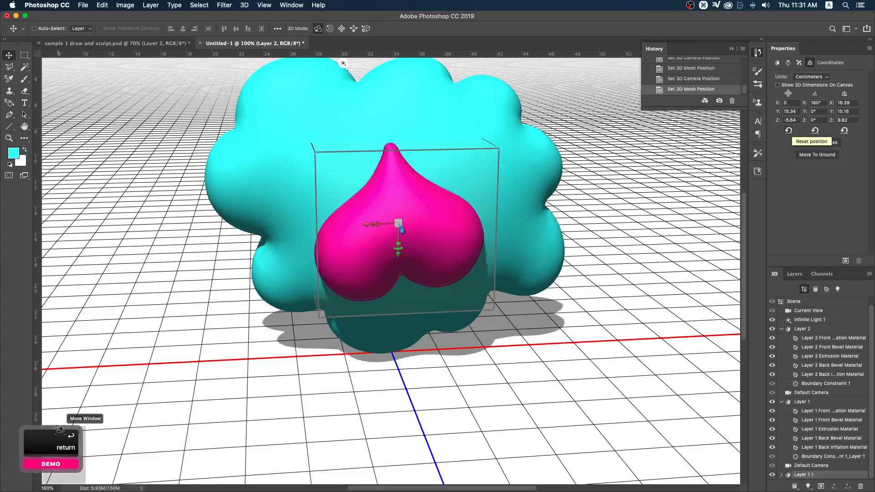
# Step: Rotate Infinite Light 1 to light the front side of the scene, at about X 33.7°, Y 32.5°, Z -20.2°
pyautogui.moveTo(58, 431); pyautogui.dragTo(122, 424)
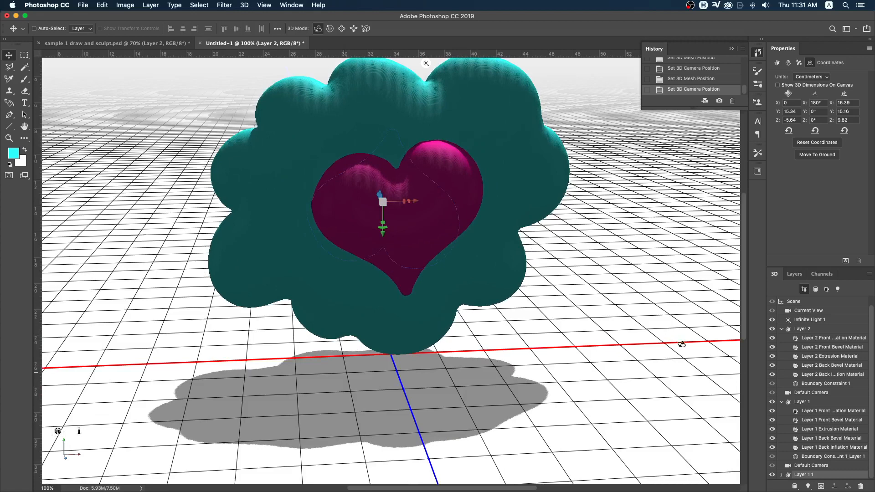
pyautogui.click(816, 321)
pyautogui.moveTo(407, 166)
pyautogui.mouseDown()
pyautogui.moveTo(427, 230)
pyautogui.moveTo(481, 330)
pyautogui.moveTo(383, 375)
pyautogui.moveTo(409, 347)
pyautogui.moveTo(403, 354)
pyautogui.mouseUp()
pyautogui.moveTo(79, 431); pyautogui.dragTo(57, 428)
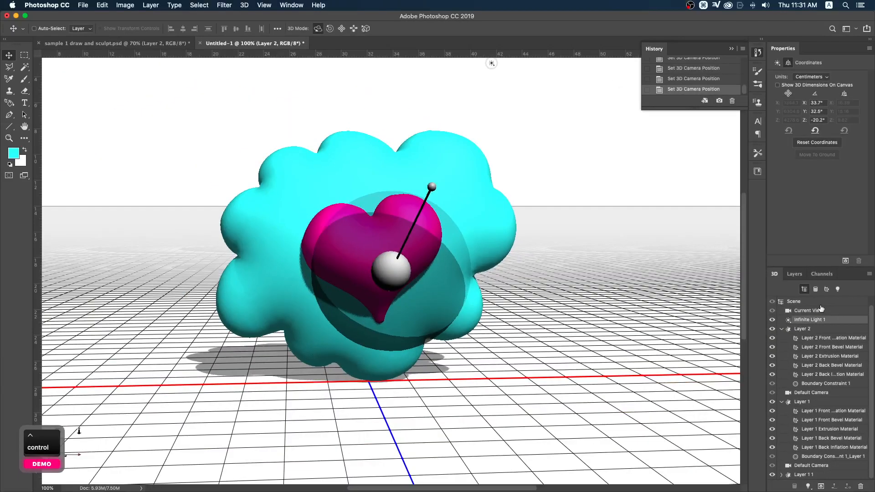
# Step: Set the whole scene's surface render style to Sketch
pyautogui.click(821, 308)
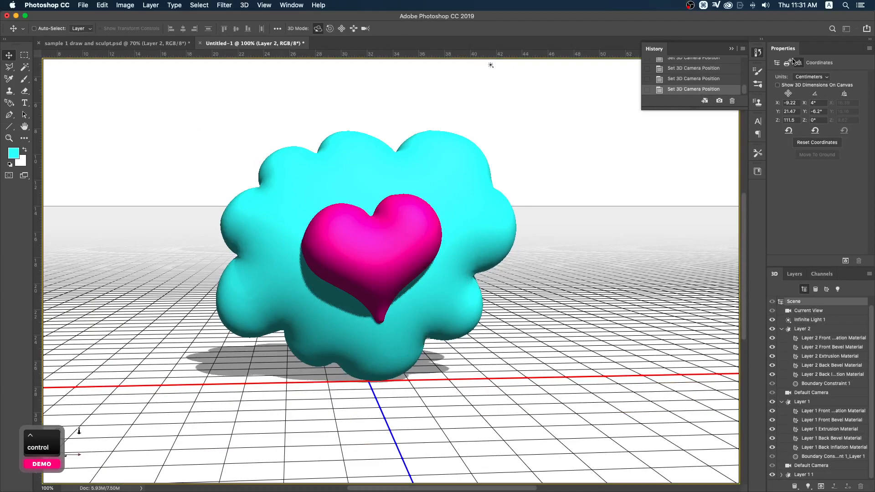
pyautogui.click(778, 63)
pyautogui.click(813, 313)
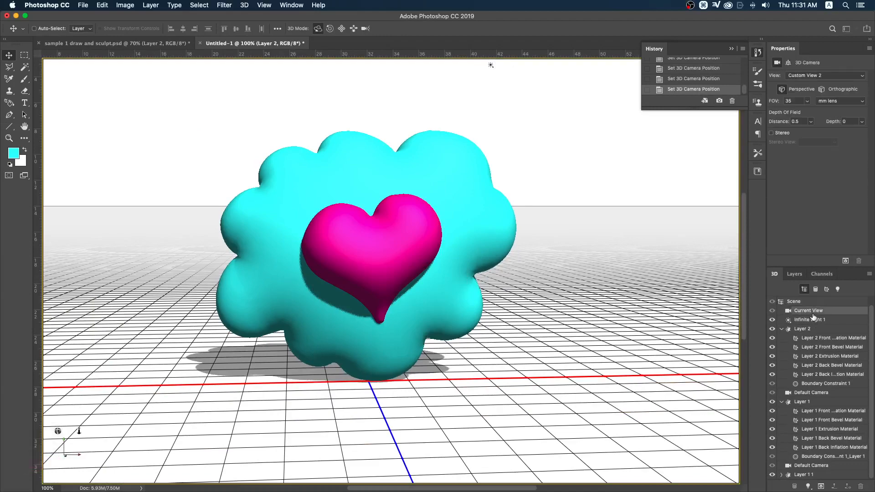
pyautogui.click(803, 302)
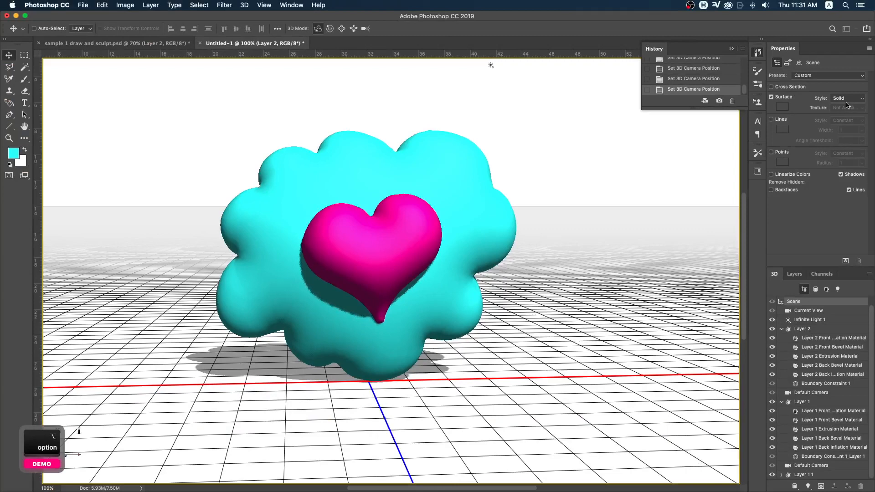
pyautogui.click(833, 106)
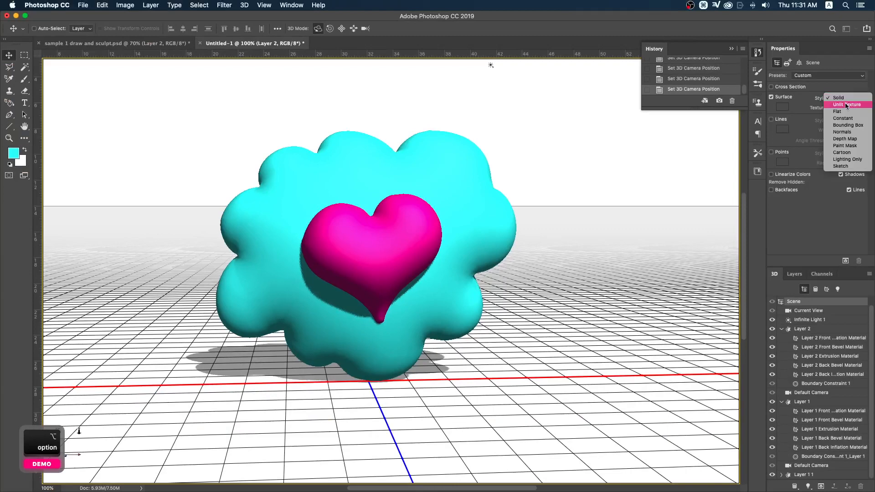
pyautogui.click(844, 166)
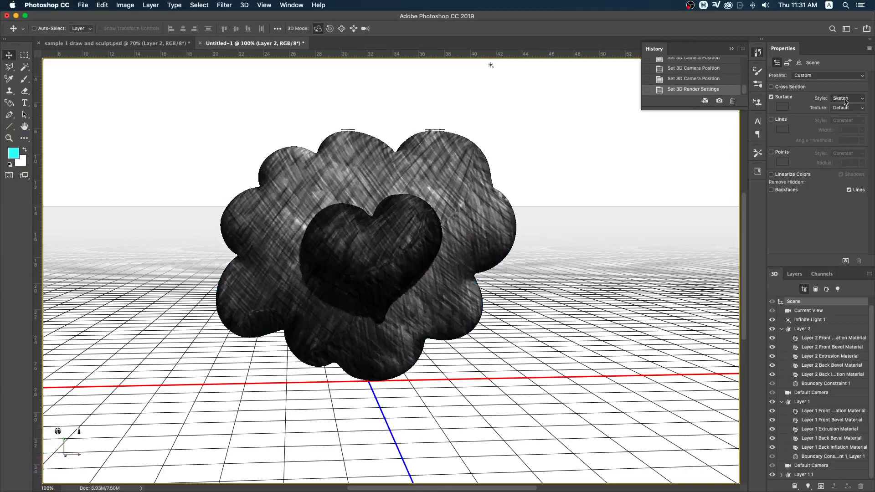
# Step: Try the Unlit Texture surface style on the scene, and set the style to Cartoon
pyautogui.click(845, 101)
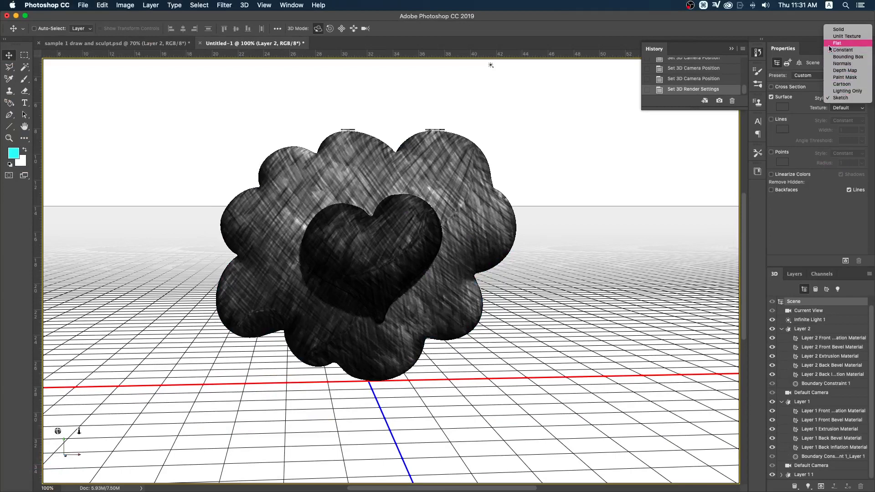
pyautogui.click(844, 36)
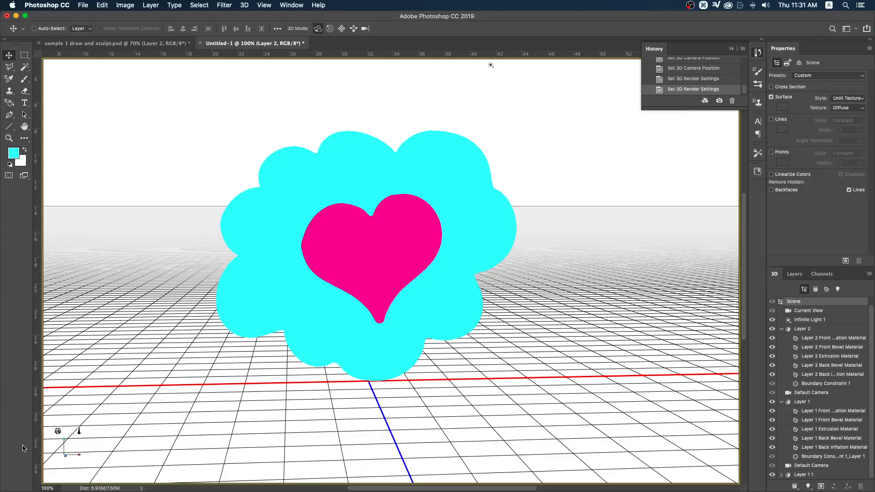
pyautogui.moveTo(58, 431)
pyautogui.mouseDown()
pyautogui.moveTo(101, 435)
pyautogui.moveTo(62, 435)
pyautogui.mouseUp()
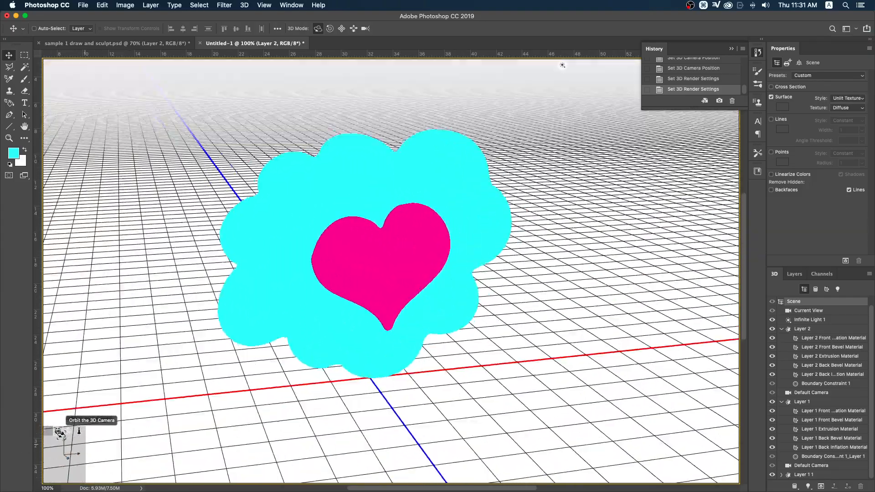
pyautogui.click(851, 98)
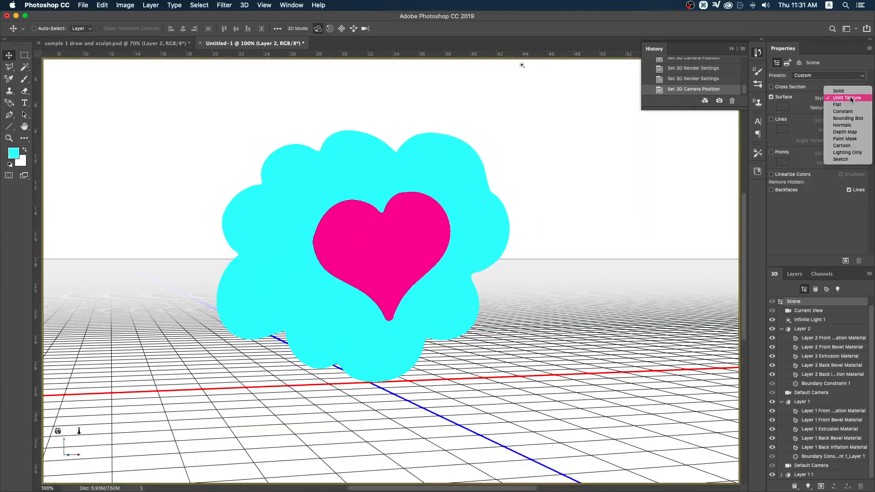
pyautogui.click(838, 146)
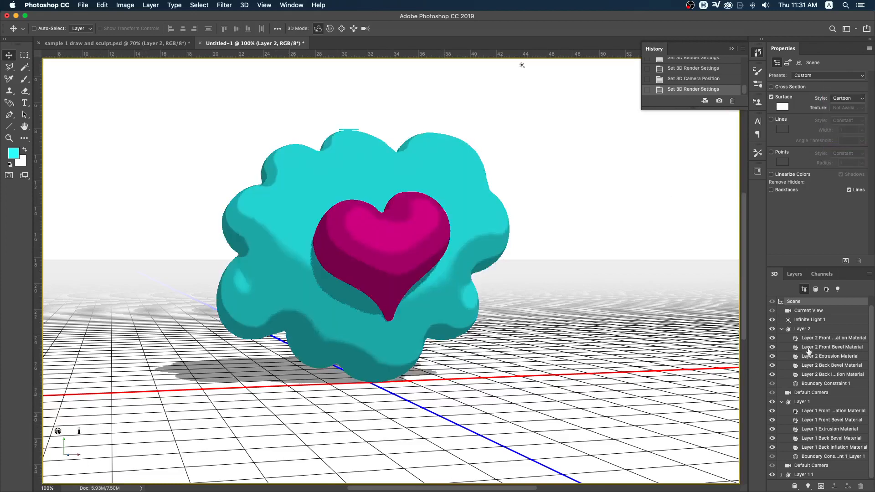
# Step: Adjust the direction of Infinite Light 1 to shift the cartoon shading on the cloud and heart
pyautogui.click(810, 319)
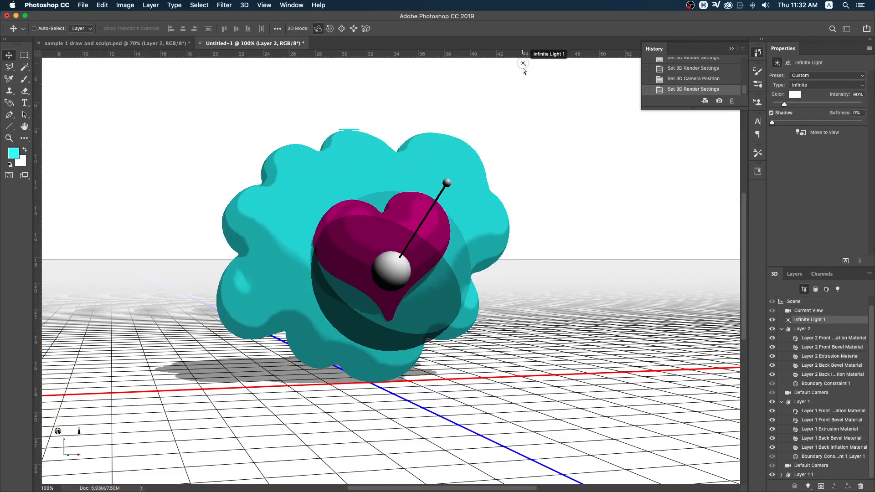
pyautogui.moveTo(446, 199)
pyautogui.mouseDown()
pyautogui.moveTo(434, 246)
pyautogui.moveTo(460, 196)
pyautogui.moveTo(440, 217)
pyautogui.mouseUp()
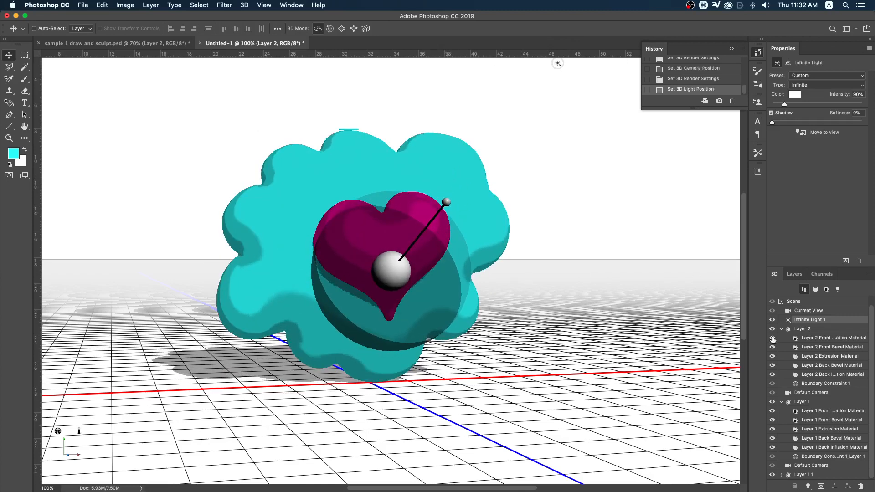
# Step: Select the Background layer to view the cartoon render without the 3D guides, and reselect the 3D layer Layer 2
pyautogui.click(795, 274)
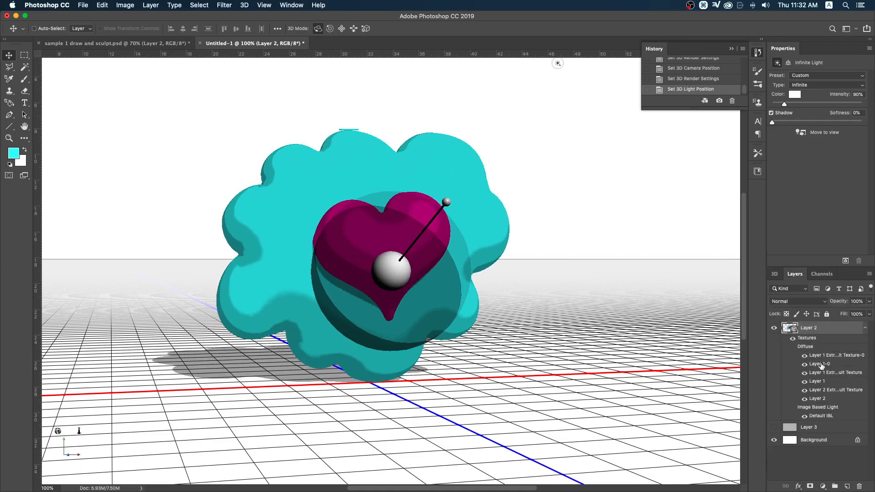
pyautogui.click(814, 440)
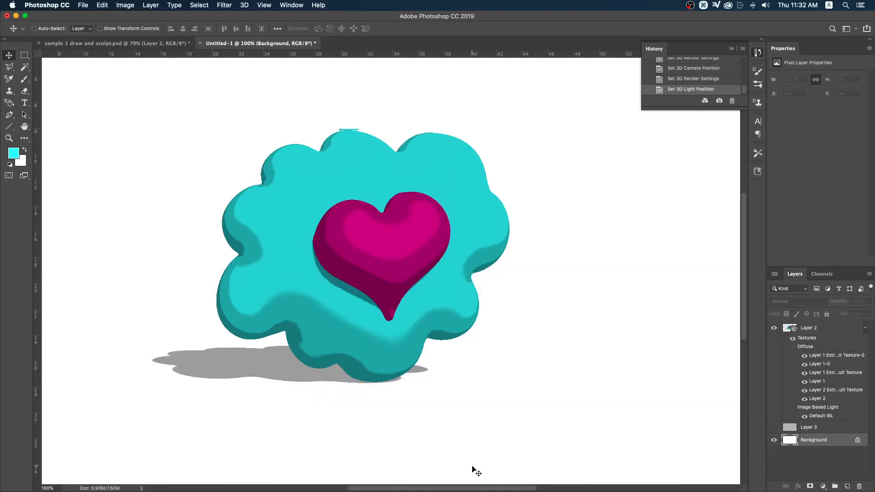
pyautogui.click(815, 329)
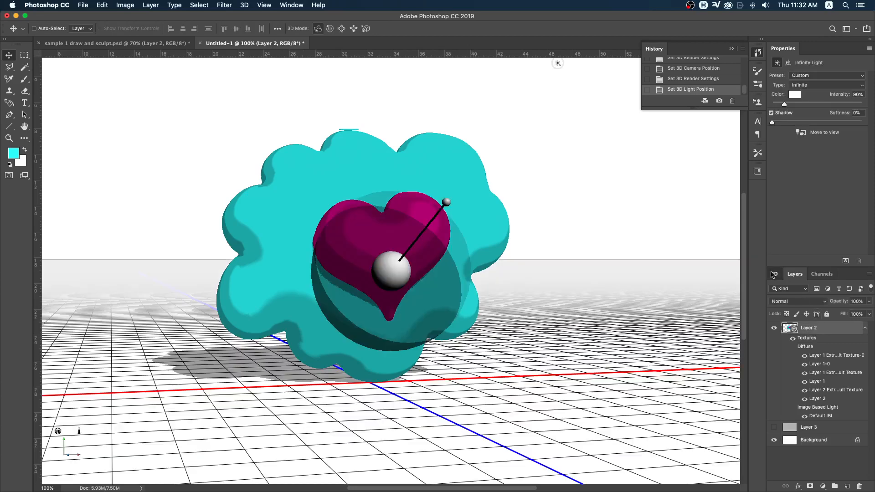
# Step: Set the whole scene's surface render style to Solid
pyautogui.click(774, 274)
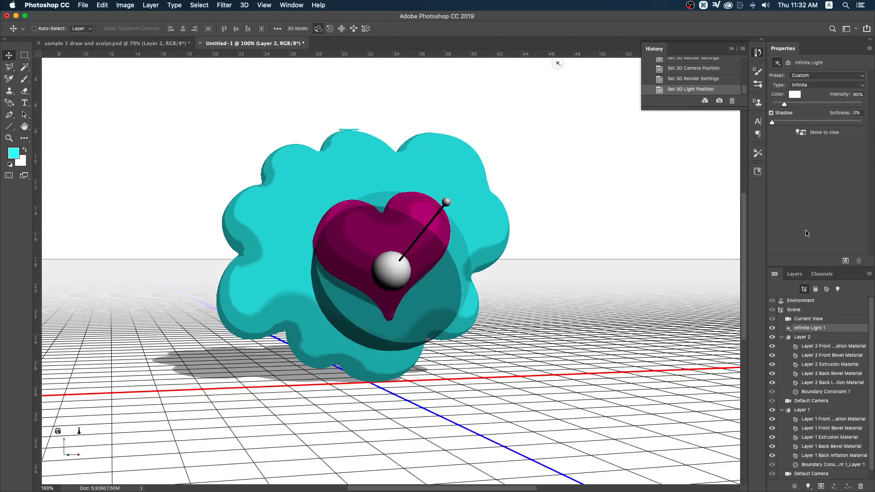
pyautogui.click(809, 319)
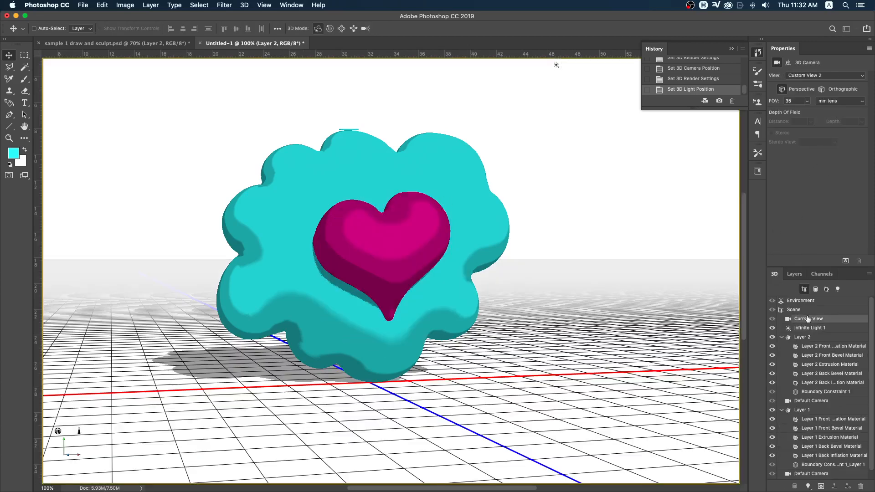
pyautogui.click(805, 311)
pyautogui.click(807, 321)
pyautogui.click(806, 311)
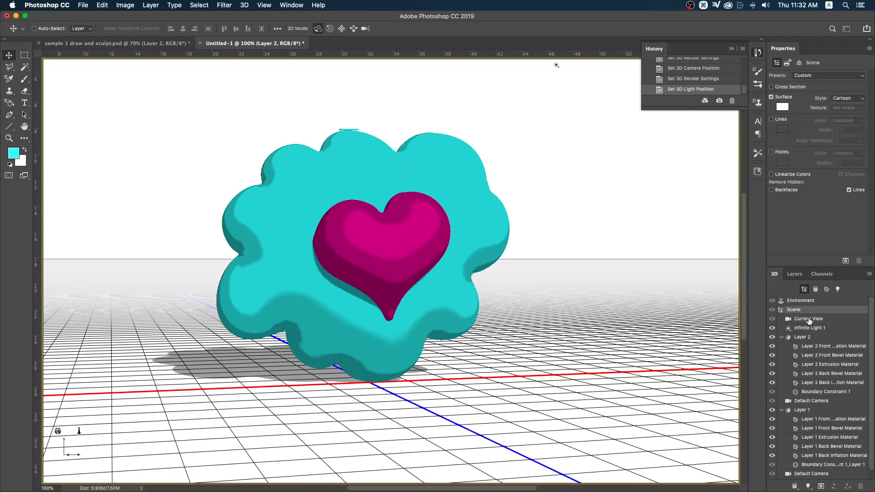
pyautogui.click(857, 99)
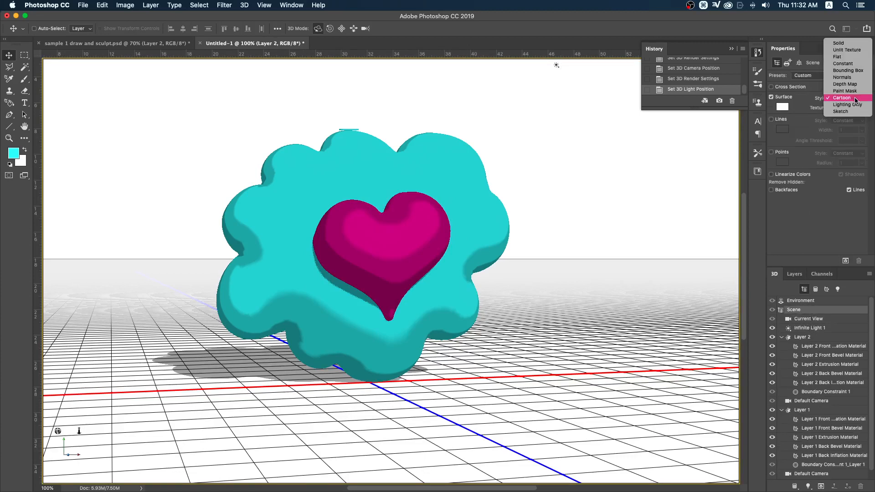
pyautogui.click(844, 44)
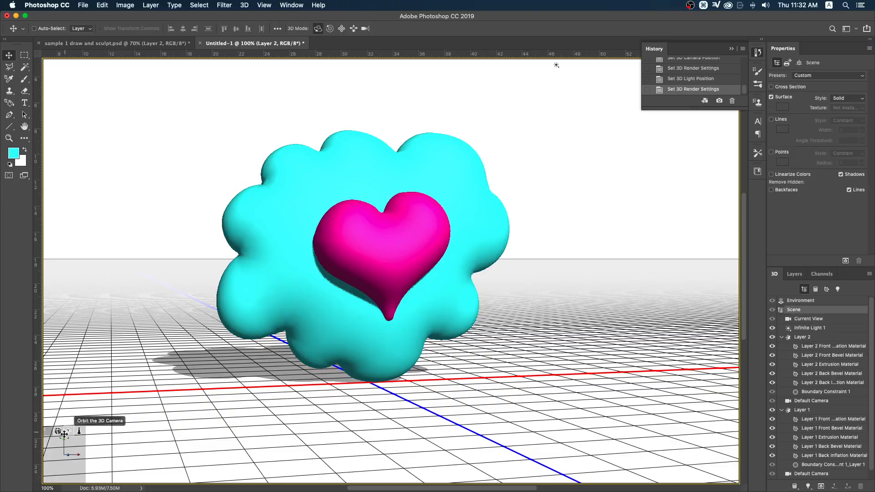
# Step: Orbit the camera to a lower, slightly more sideways view of the cloud and heart, and select the Background layer
pyautogui.moveTo(57, 431); pyautogui.dragTo(80, 422)
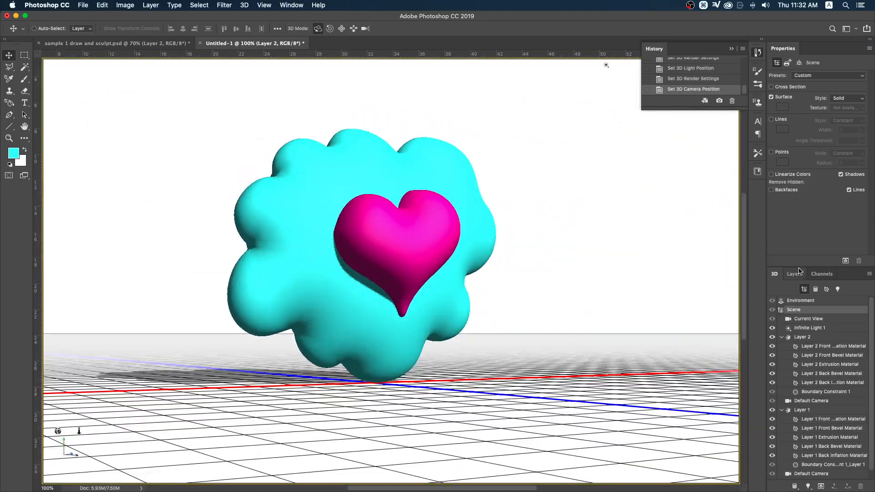
pyautogui.click(795, 274)
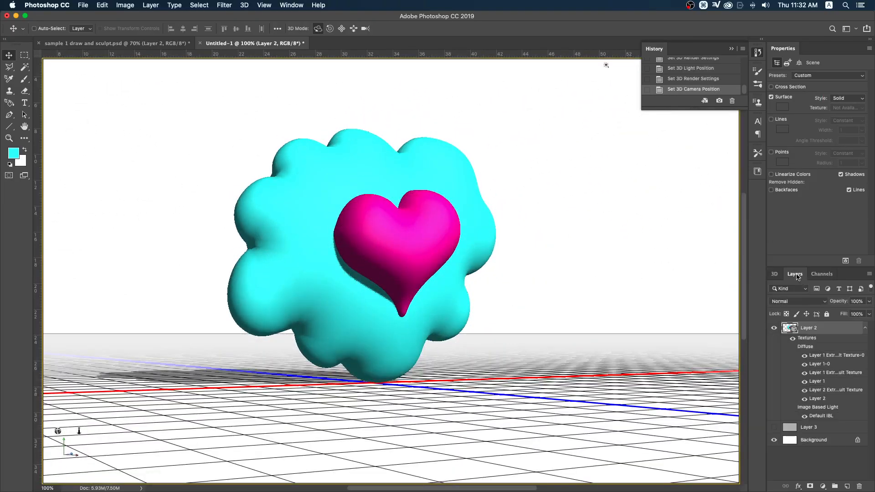
pyautogui.click(812, 441)
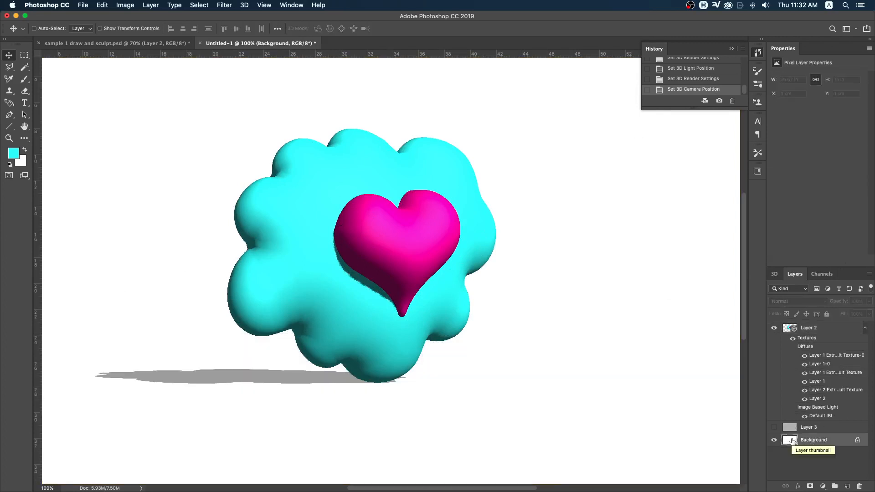